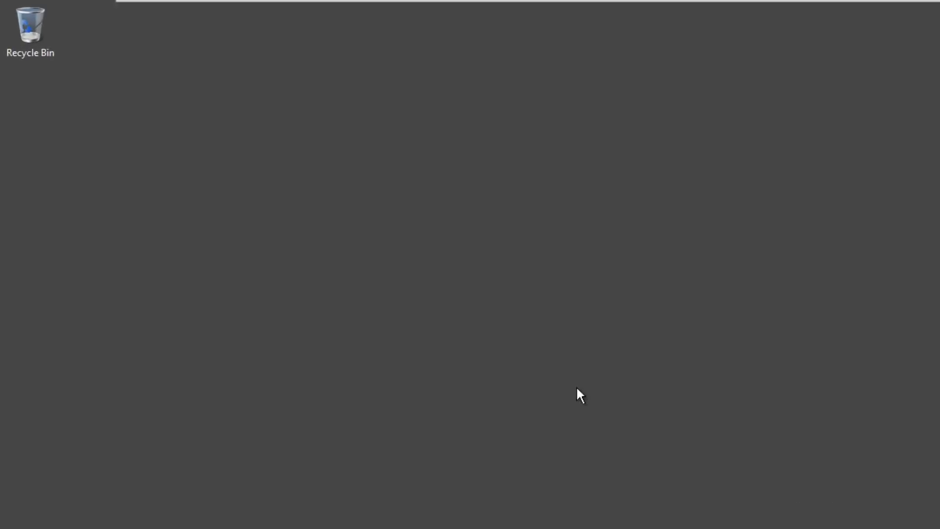
pyautogui.moveTo(163, 2)
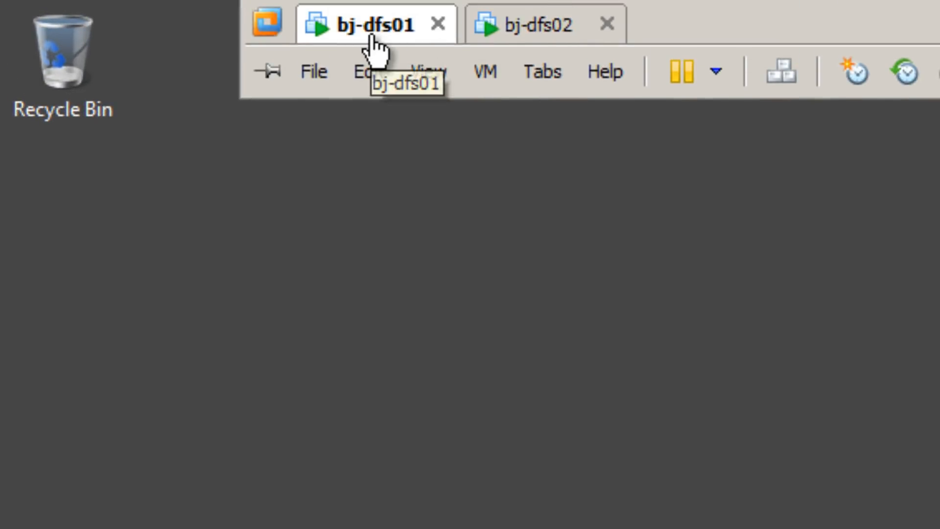
pyautogui.click(536, 29)
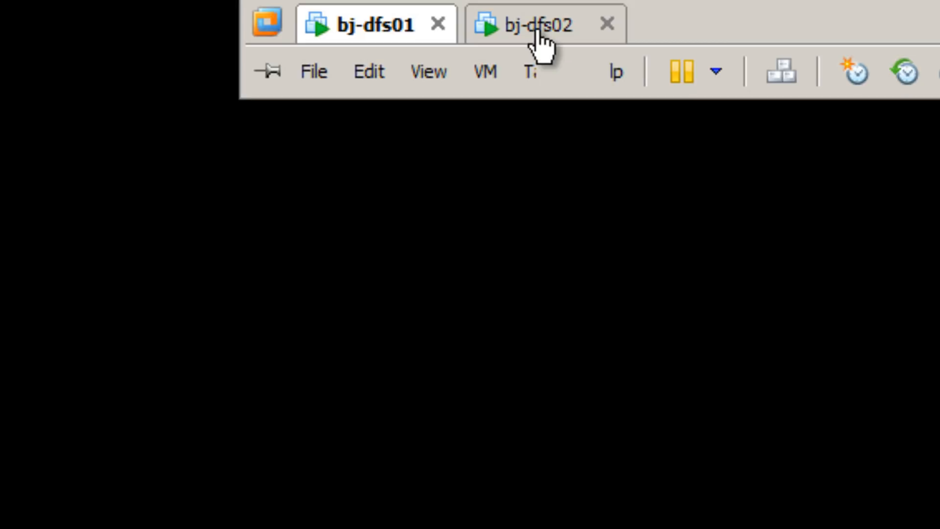
pyautogui.click(335, 24)
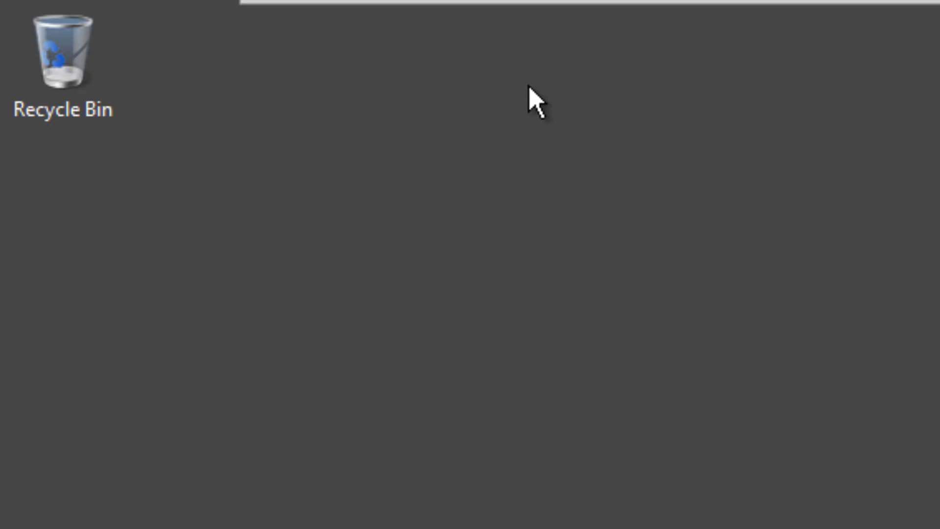
pyautogui.moveTo(446, 1)
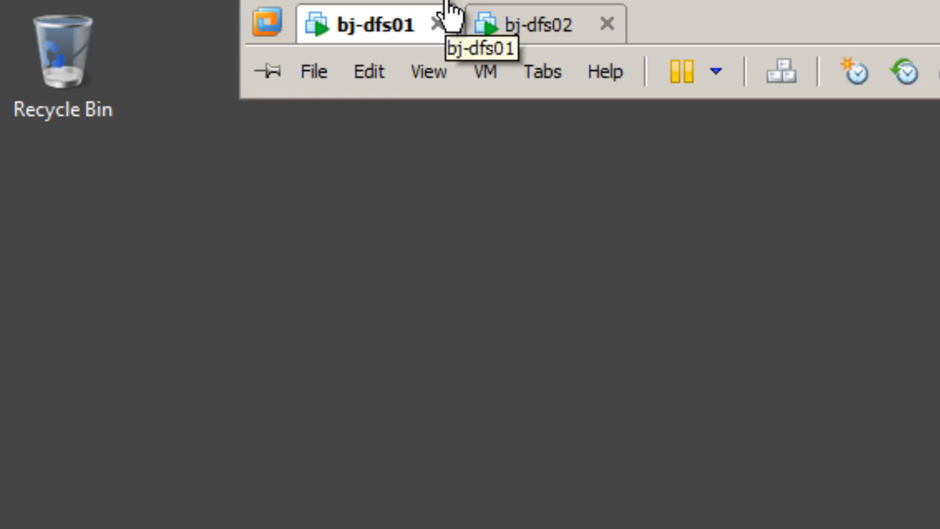
pyautogui.click(536, 30)
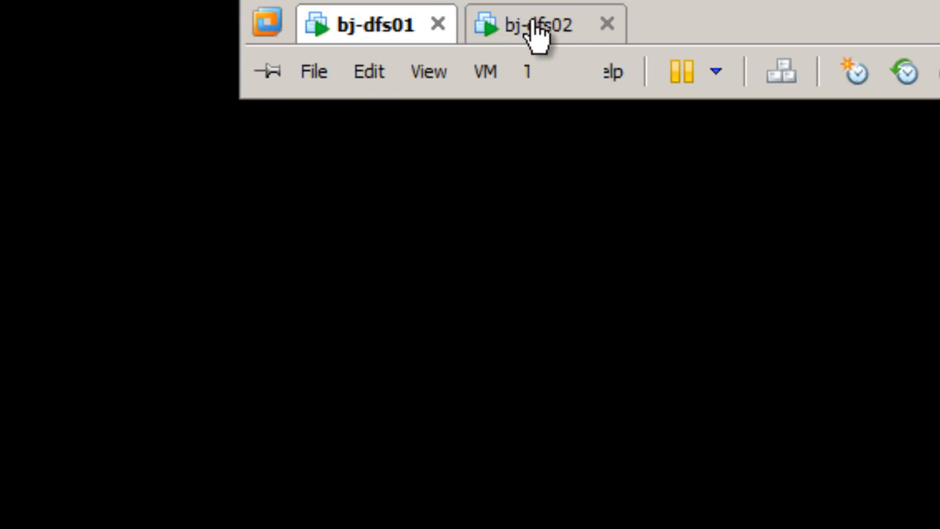
pyautogui.click(390, 25)
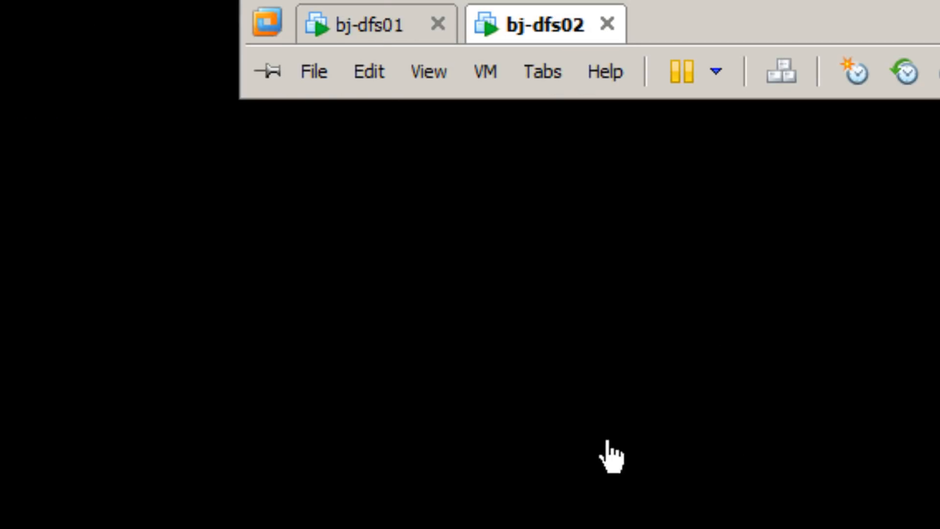
pyautogui.click(462, 488)
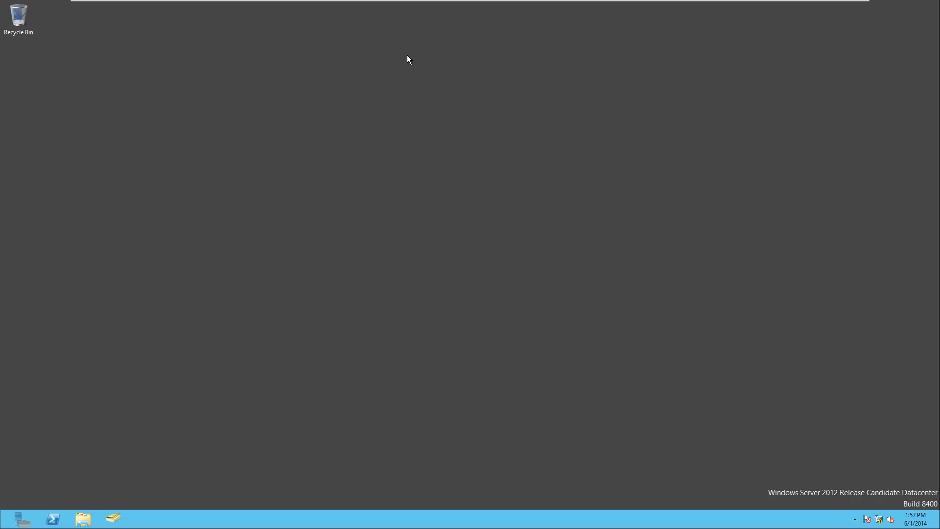
# - Start adding roles in Server Manager on bj-dfs01, choosing a role-based or feature-based installation with bj-dfs01.bjtech.edu as destination server
pyautogui.click(22, 518)
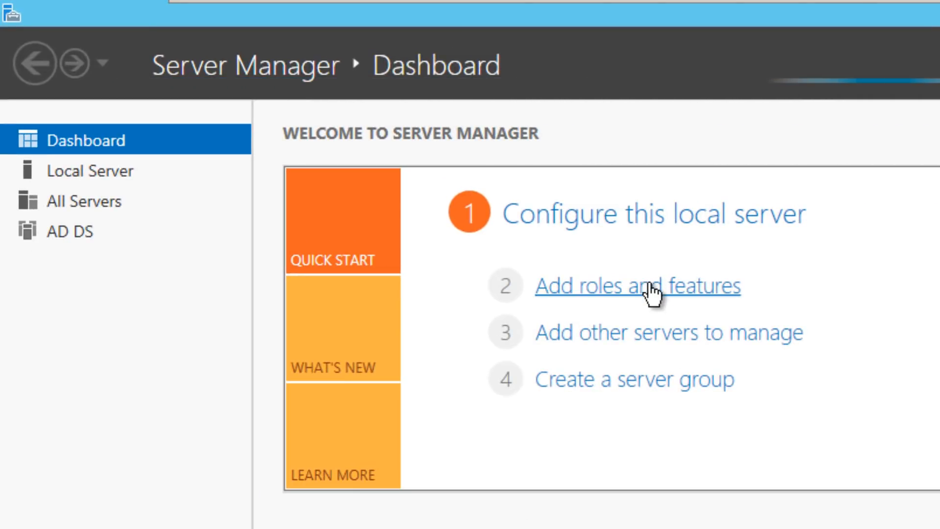
pyautogui.click(649, 287)
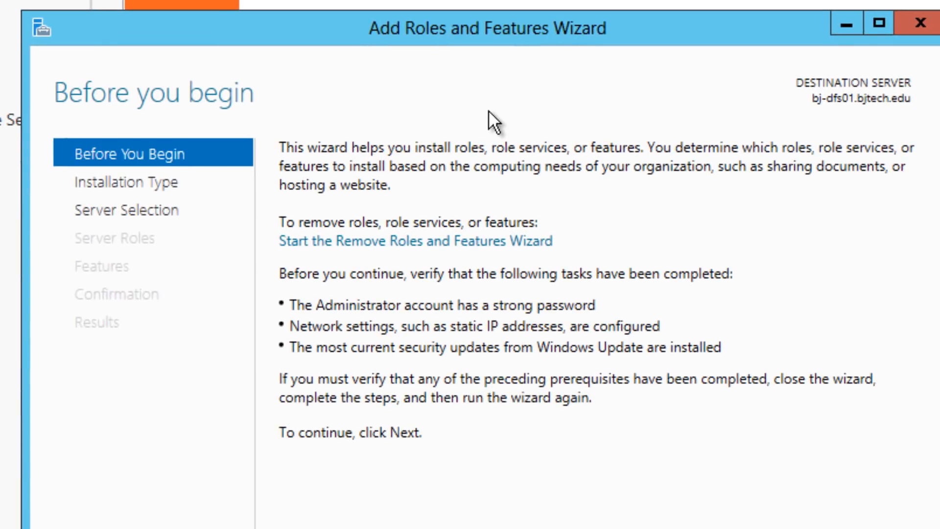
pyautogui.click(685, 528)
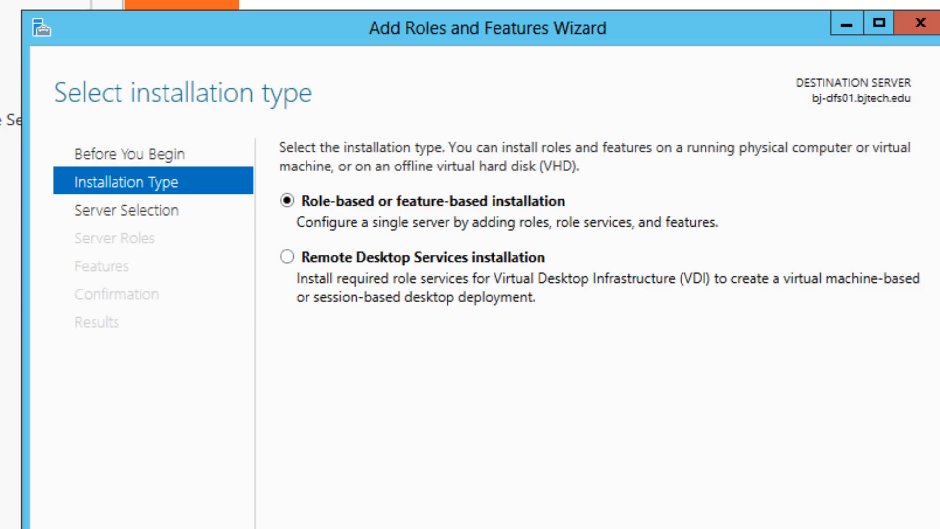
pyautogui.click(686, 528)
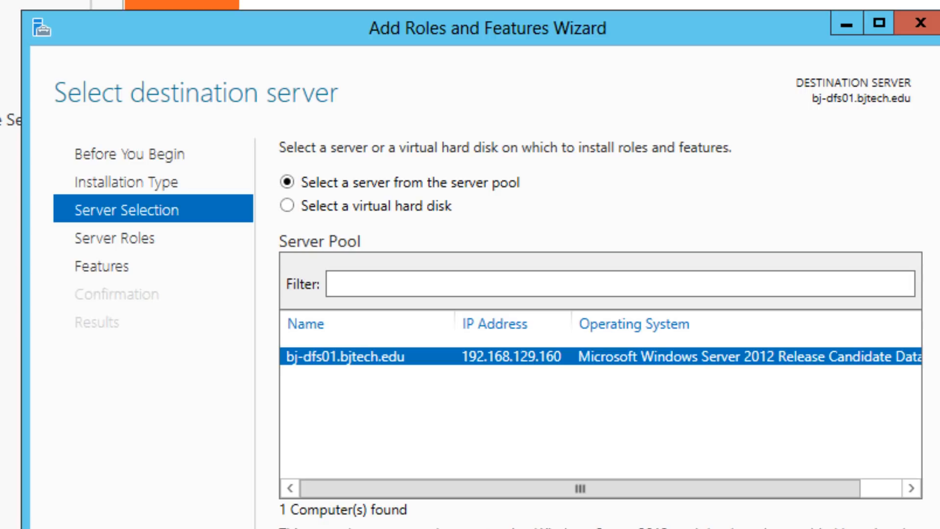
pyautogui.click(680, 528)
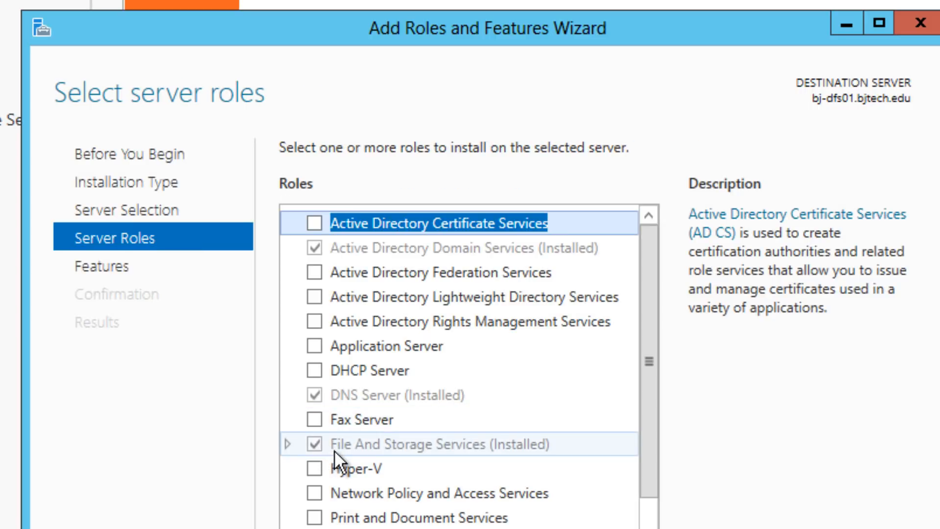
# - Select DFS Replication with its required management tools and DFS Namespaces under File and iSCSI Services
pyautogui.click(286, 445)
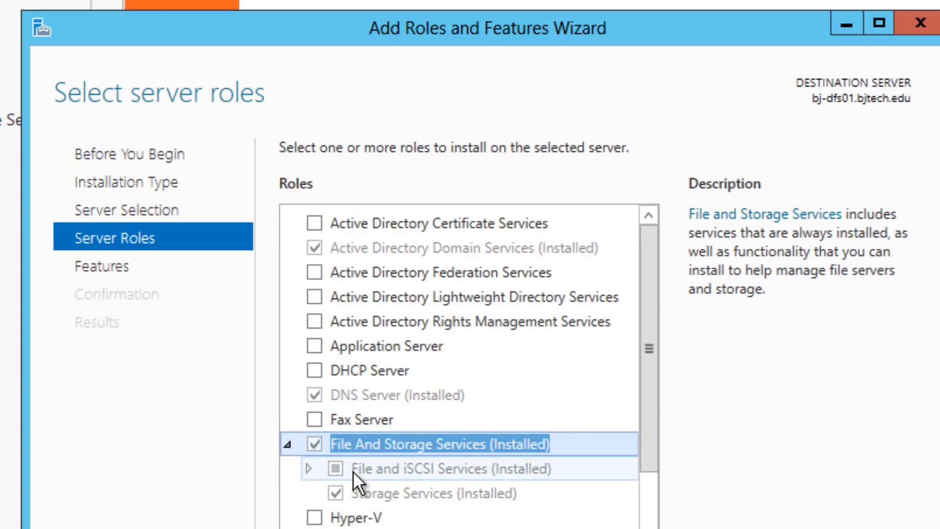
pyautogui.click(310, 468)
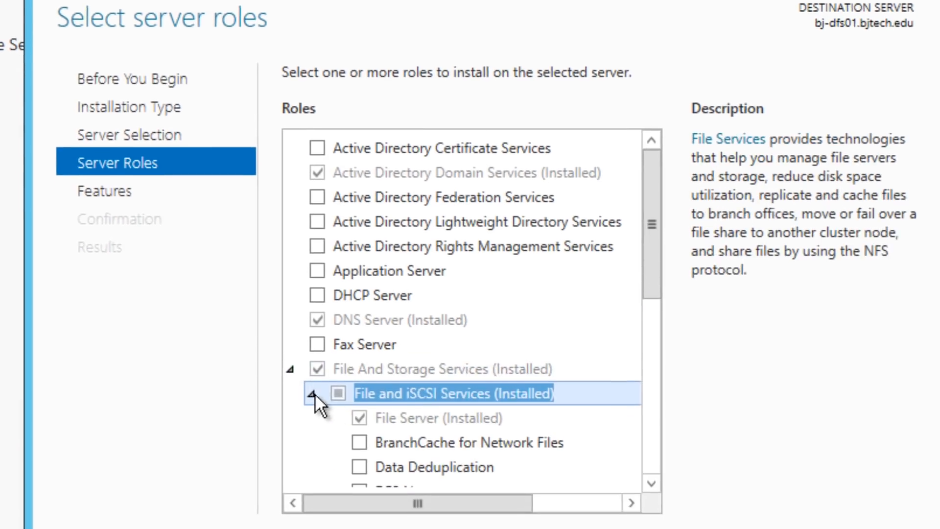
pyautogui.moveTo(654, 285); pyautogui.dragTo(663, 358)
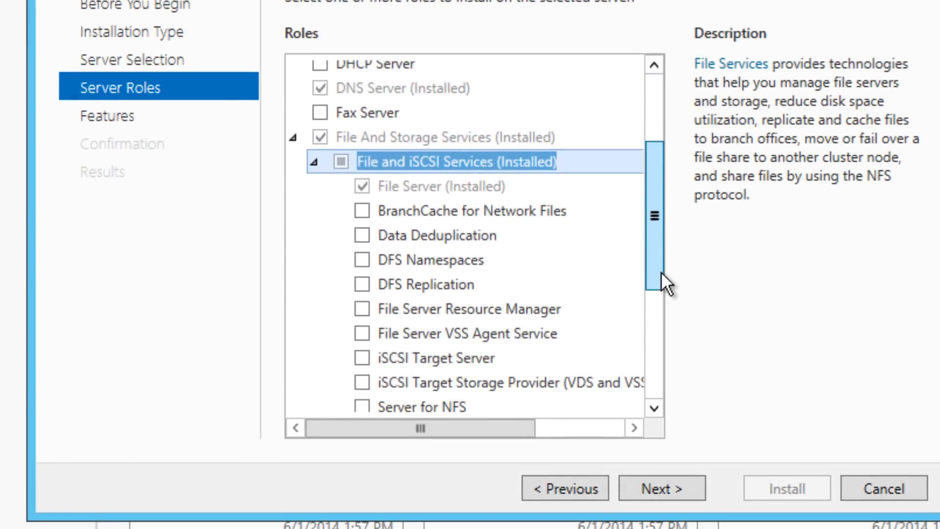
pyautogui.click(361, 285)
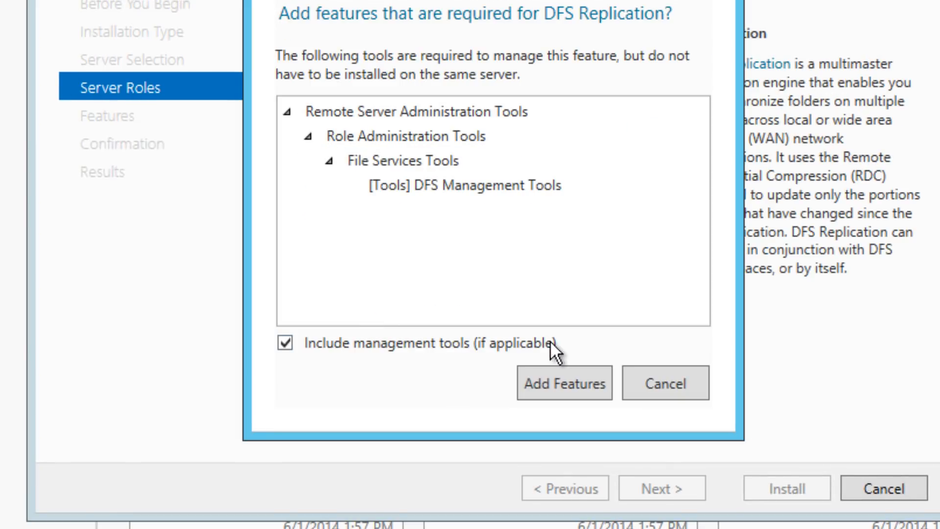
pyautogui.click(554, 382)
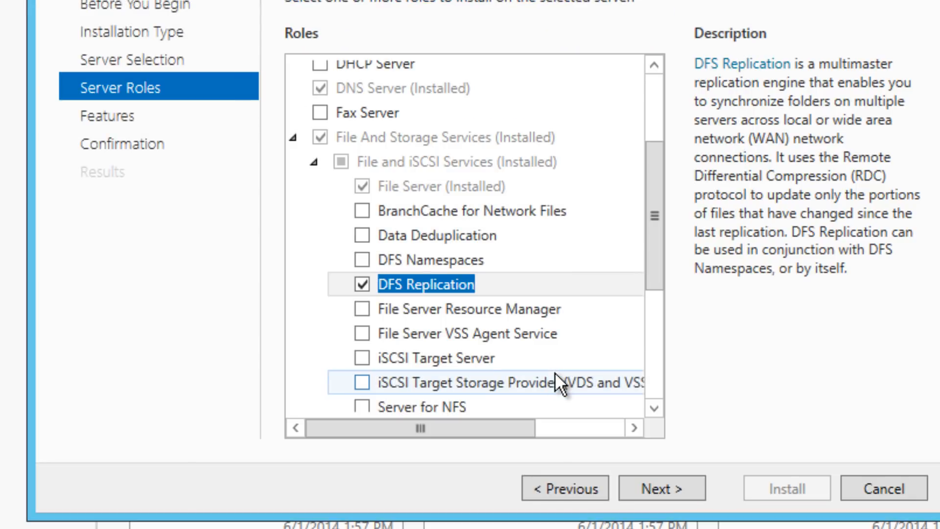
pyautogui.click(361, 260)
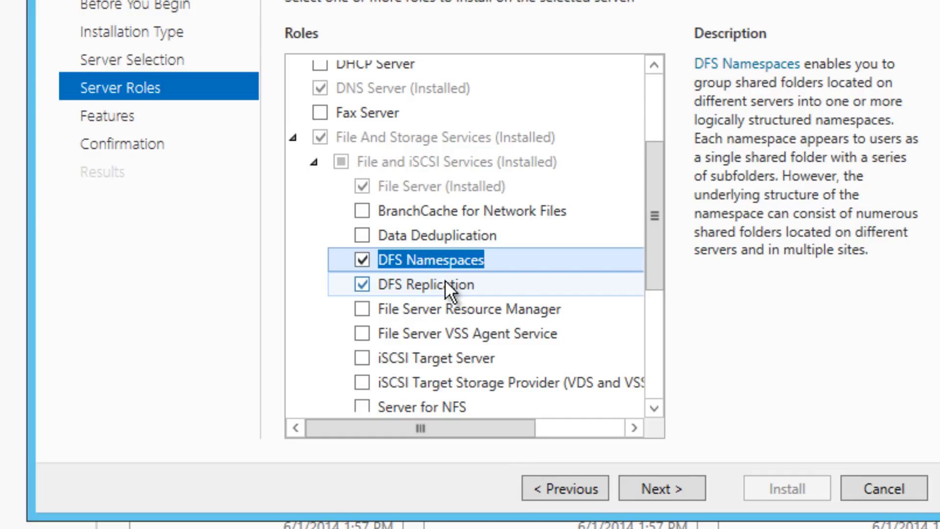
# - Accept the default features and start installing the selected DFS role services on bj-dfs01 without automatic restart
pyautogui.click(657, 487)
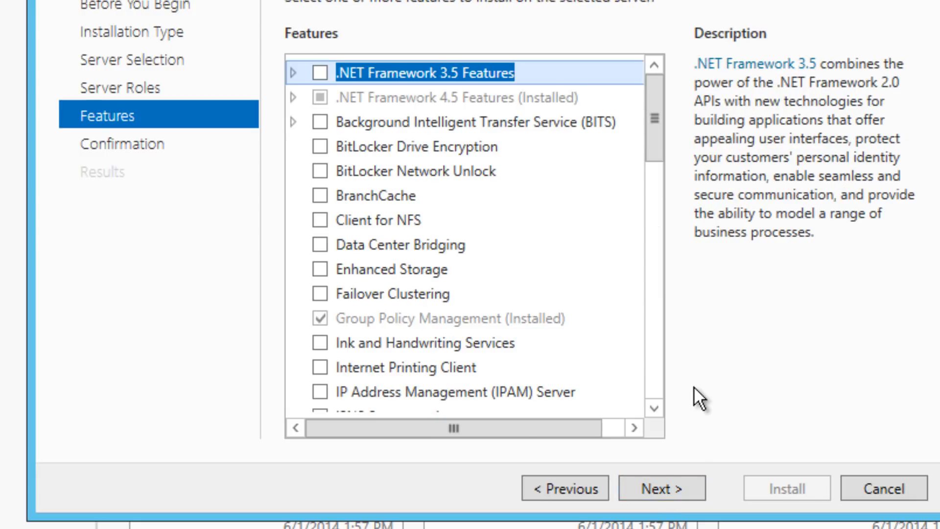
pyautogui.click(669, 485)
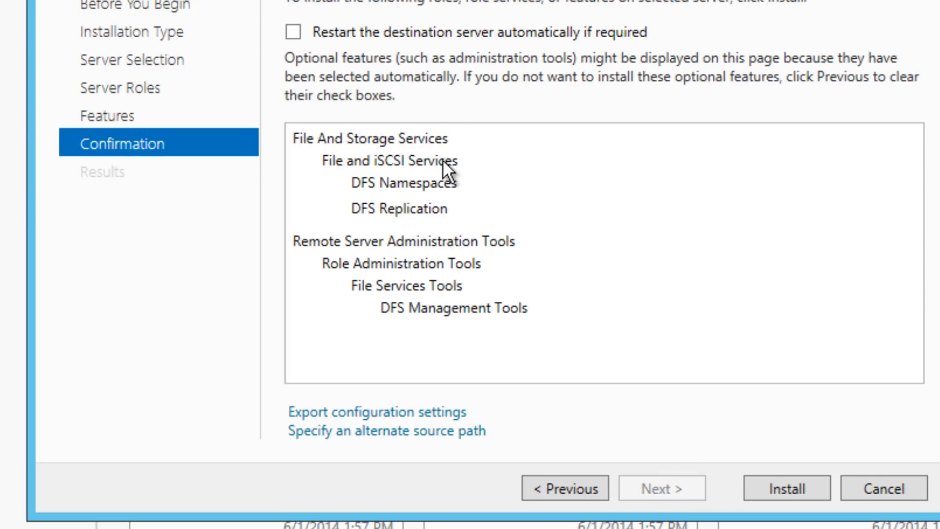
pyautogui.click(764, 483)
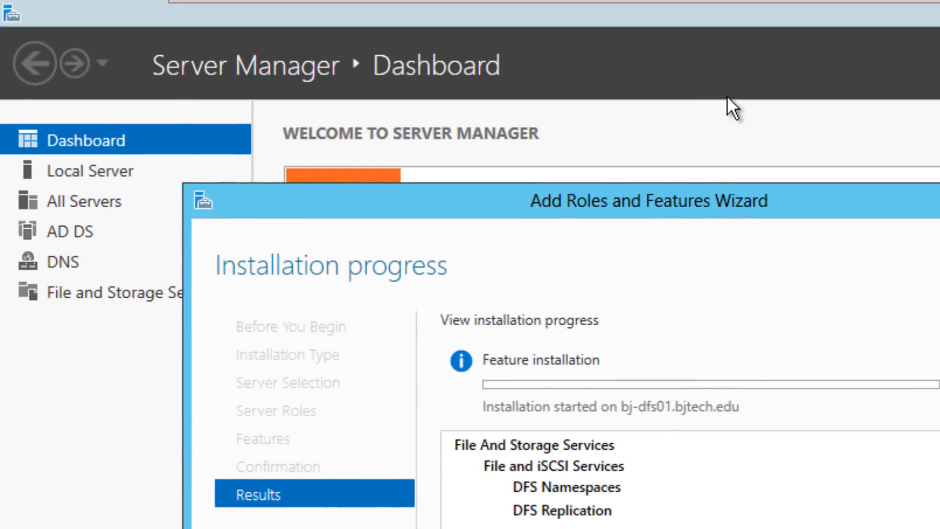
# - Switch to the bj-dfs02 virtual machine and start a role-based installation in Server Manager with bj-dfs02.bjtech.edu as destination server
pyautogui.moveTo(697, 1)
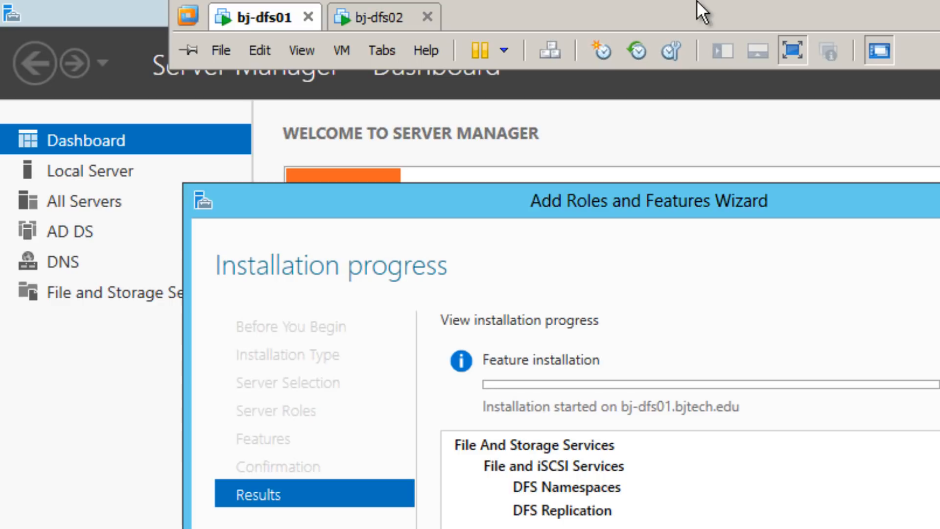
pyautogui.click(371, 25)
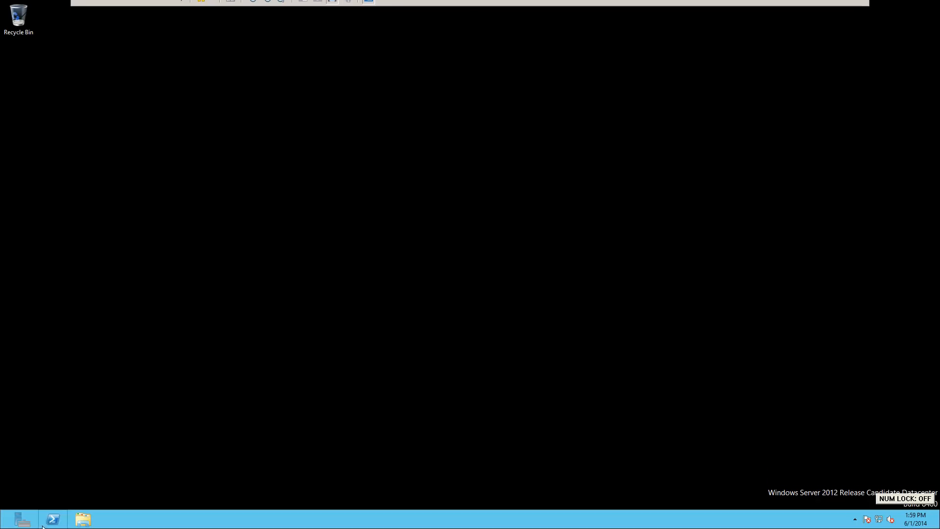
pyautogui.click(22, 519)
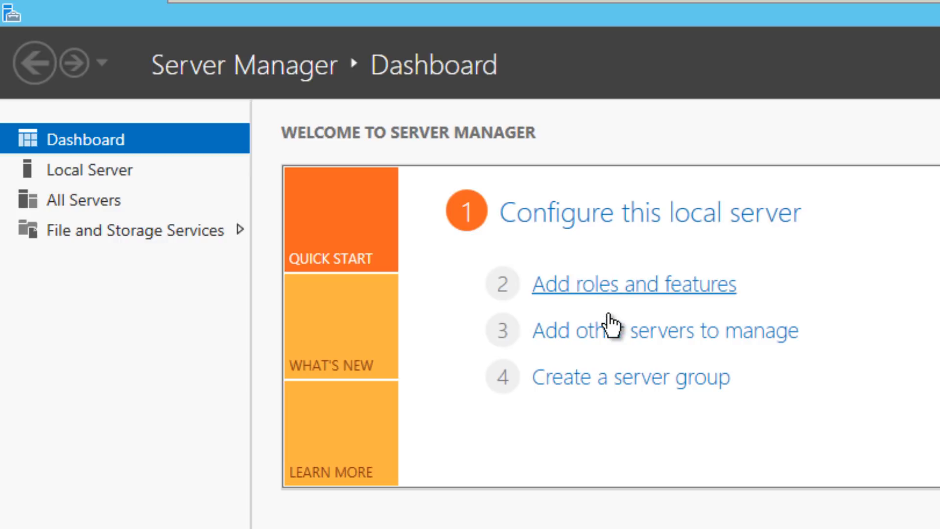
pyautogui.click(609, 315)
pyautogui.hotkey('alt', 'n')
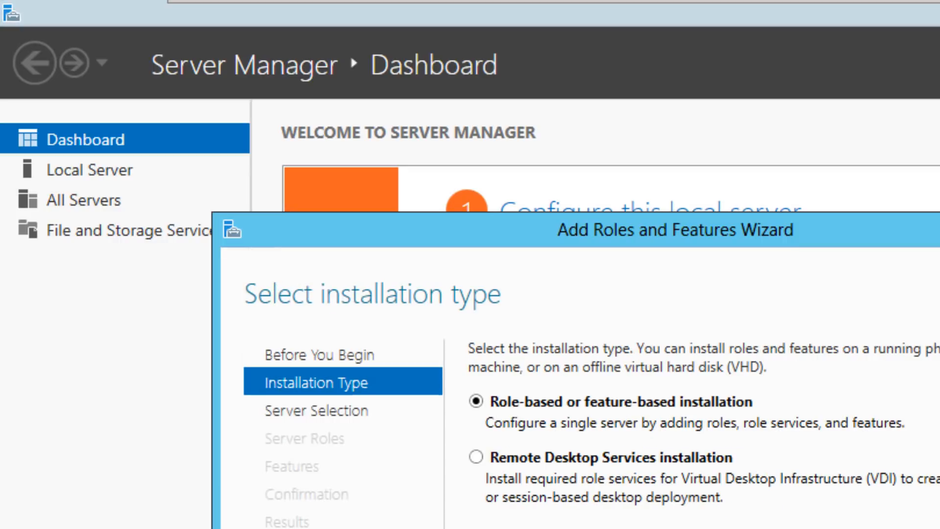
pyautogui.hotkey('alt', 'n')
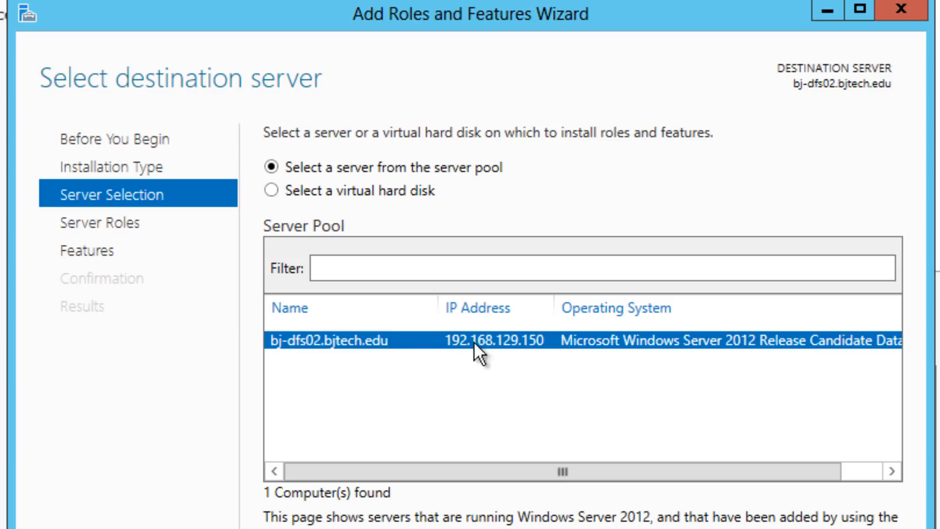
pyautogui.hotkey('alt', 'n')
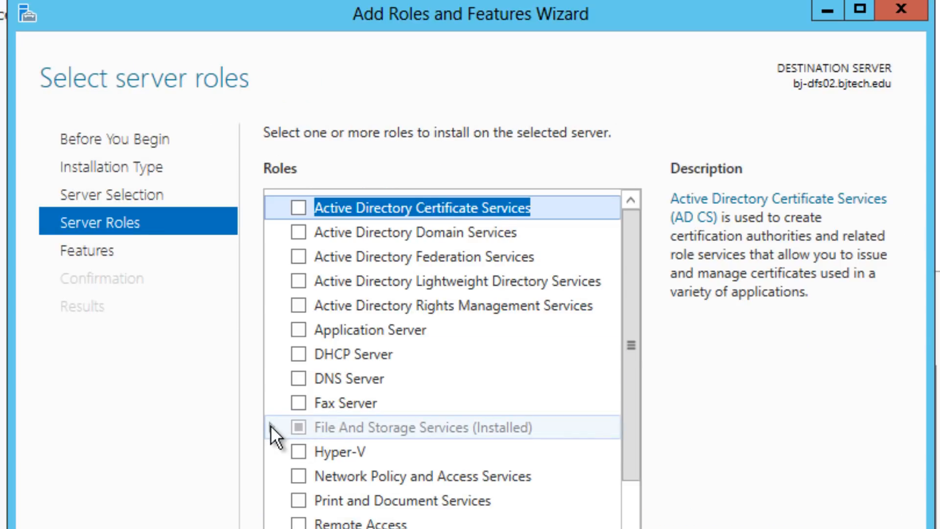
# - Select DFS Namespaces with its required features, plus DFS Replication, under File and iSCSI Services for bj-dfs02
pyautogui.click(271, 426)
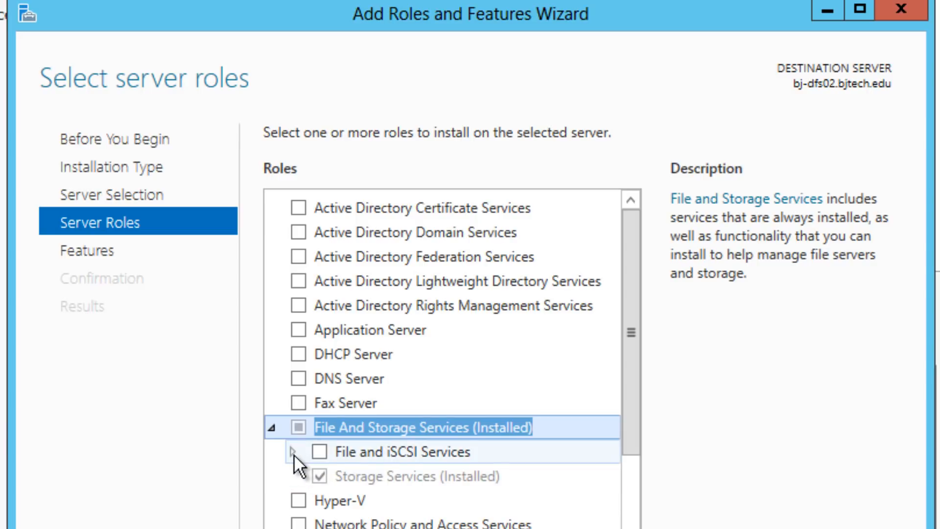
pyautogui.click(294, 453)
pyautogui.scroll(-5, 640, 380)
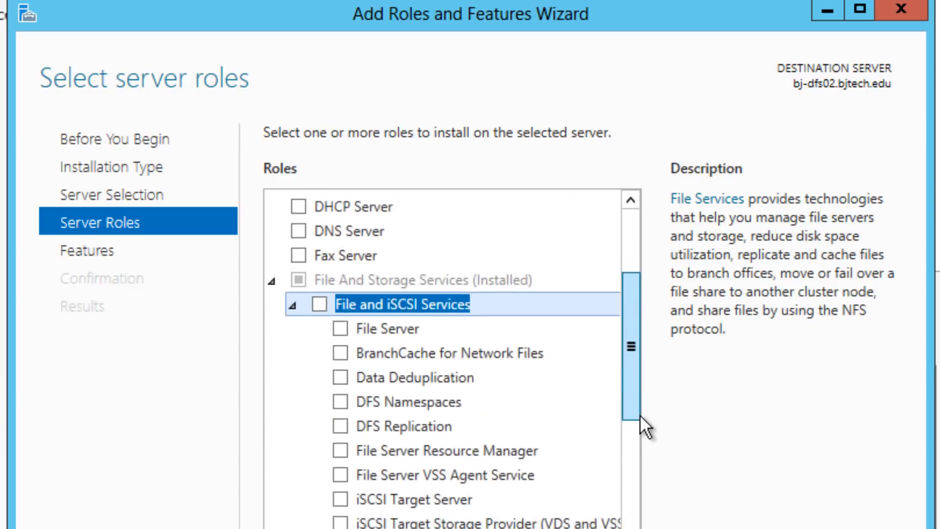
pyautogui.click(341, 338)
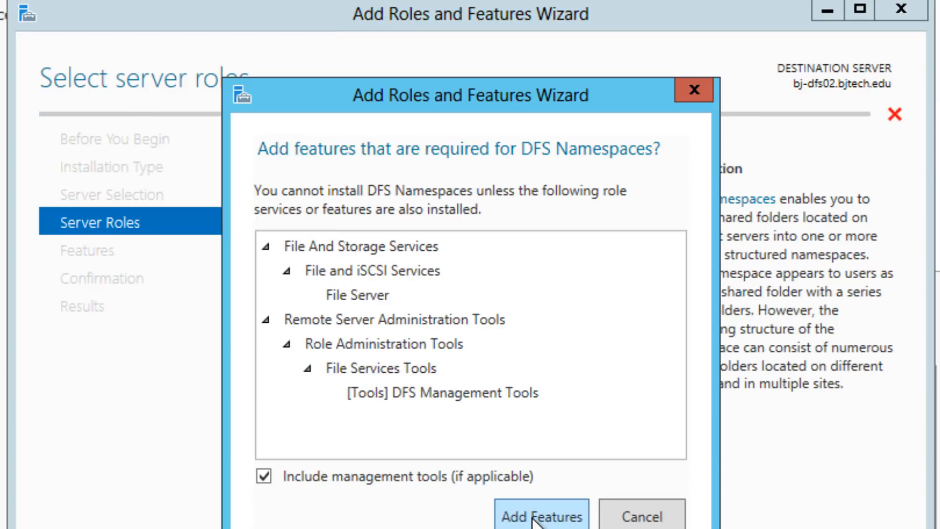
pyautogui.click(541, 515)
pyautogui.click(340, 360)
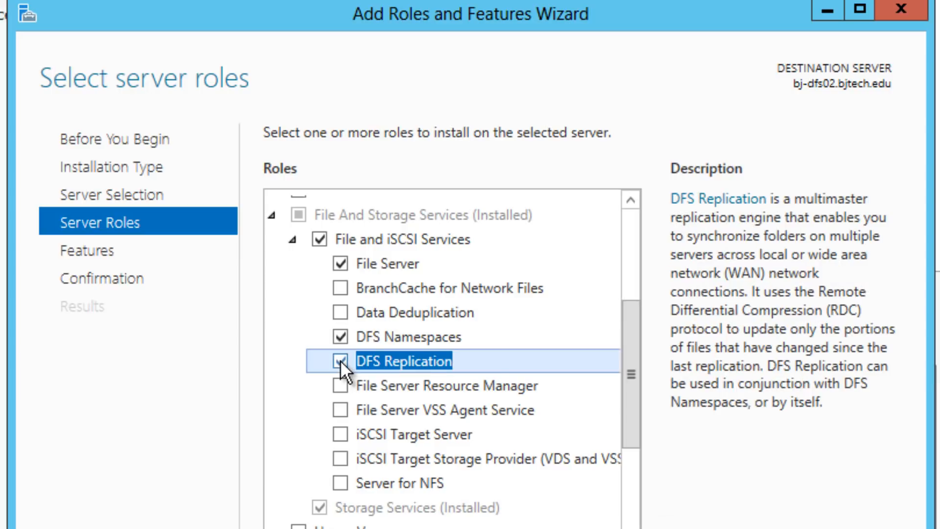
# - Keep the default features and start installing the DFS role services on bj-dfs02 without automatic restart
pyautogui.hotkey('alt', 'n')
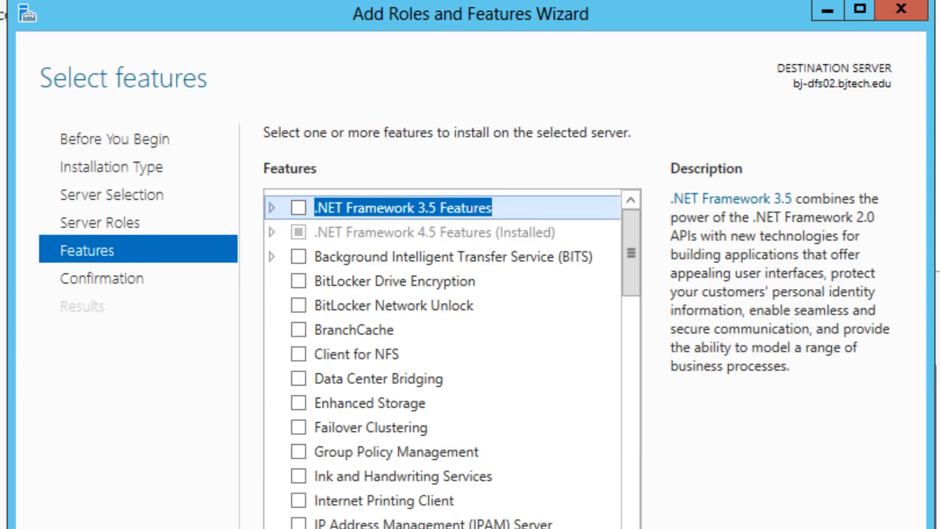
pyautogui.click(618, 528)
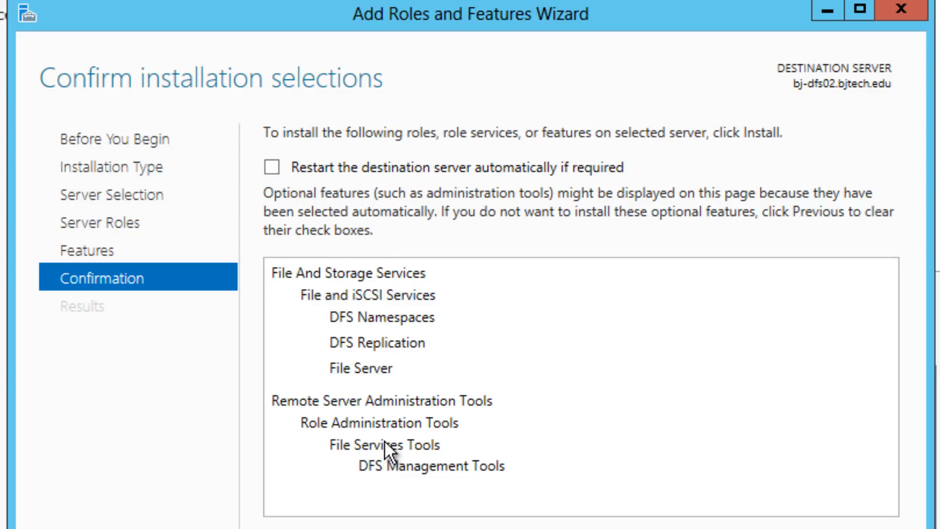
pyautogui.click(754, 528)
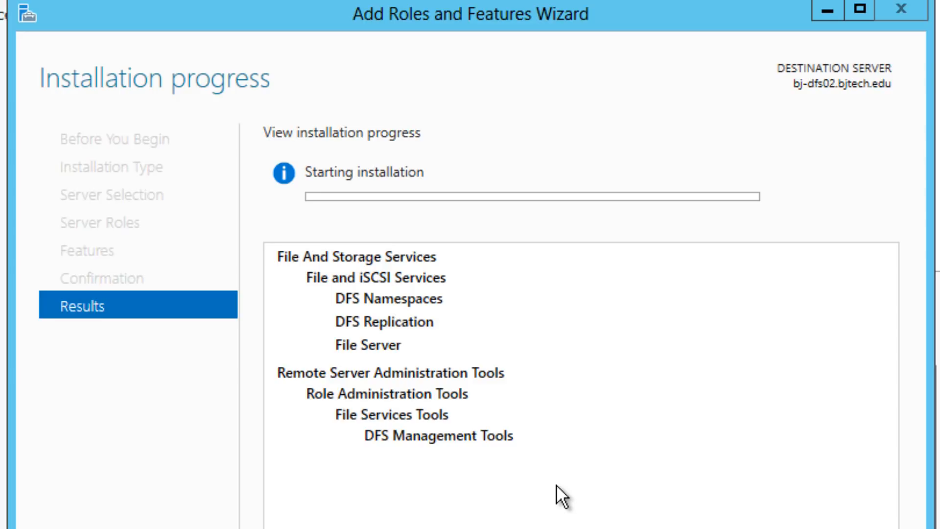
pyautogui.moveTo(187, 4)
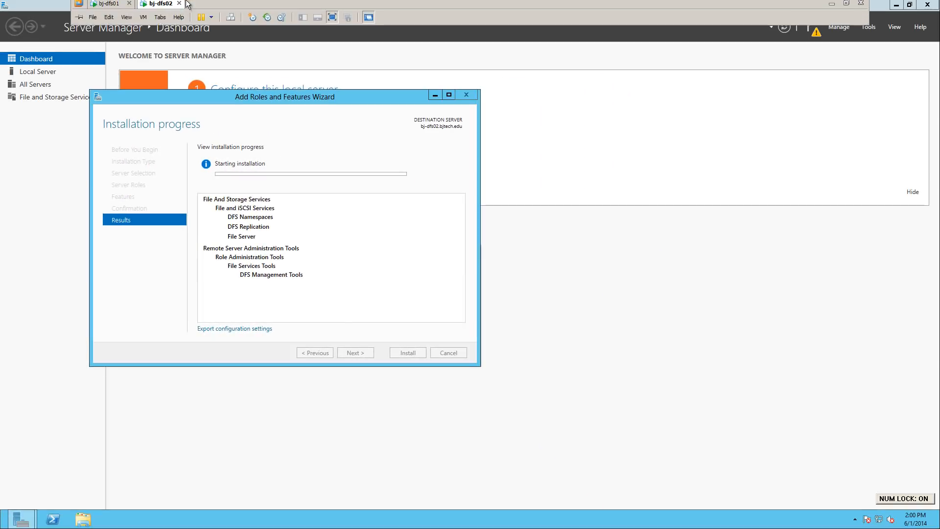
# - Return to the bj-dfs01 virtual machine, close the finished installation wizard and open DFS Management in a maximized window
pyautogui.click(109, 3)
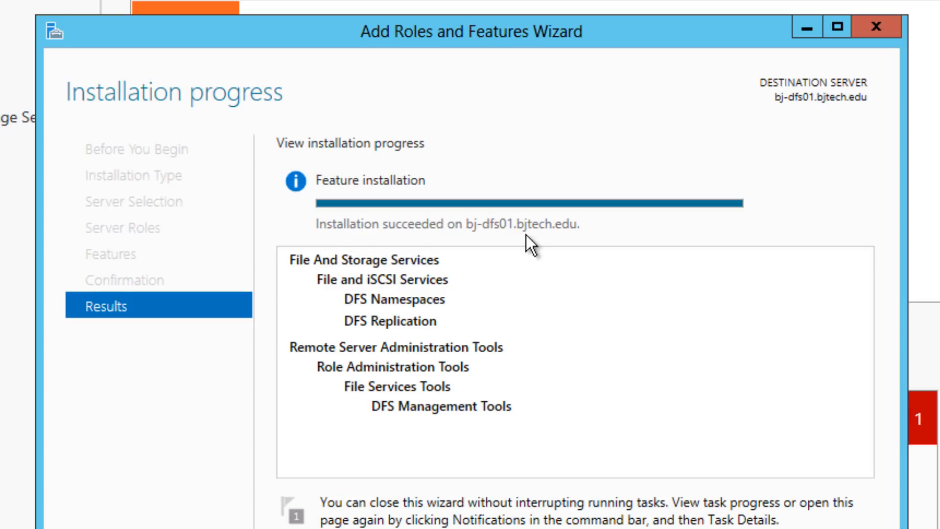
pyautogui.click(739, 528)
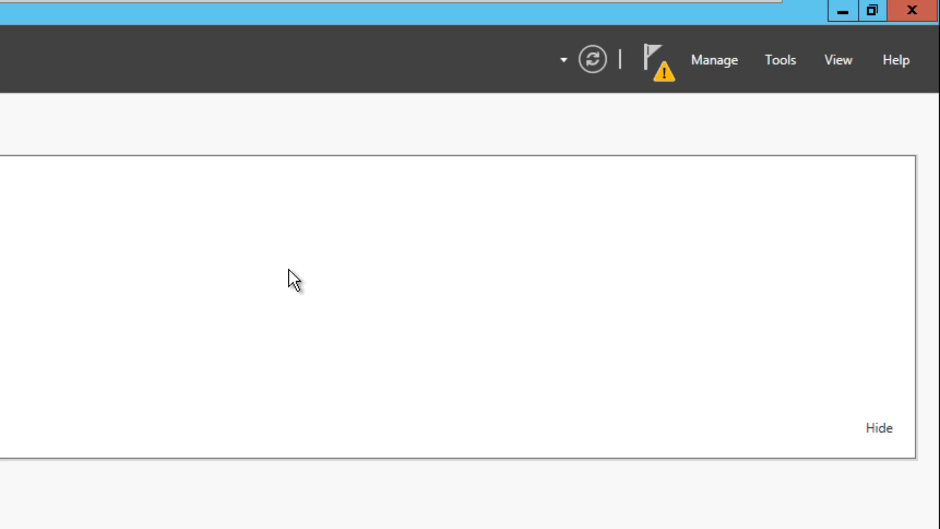
pyautogui.click(789, 56)
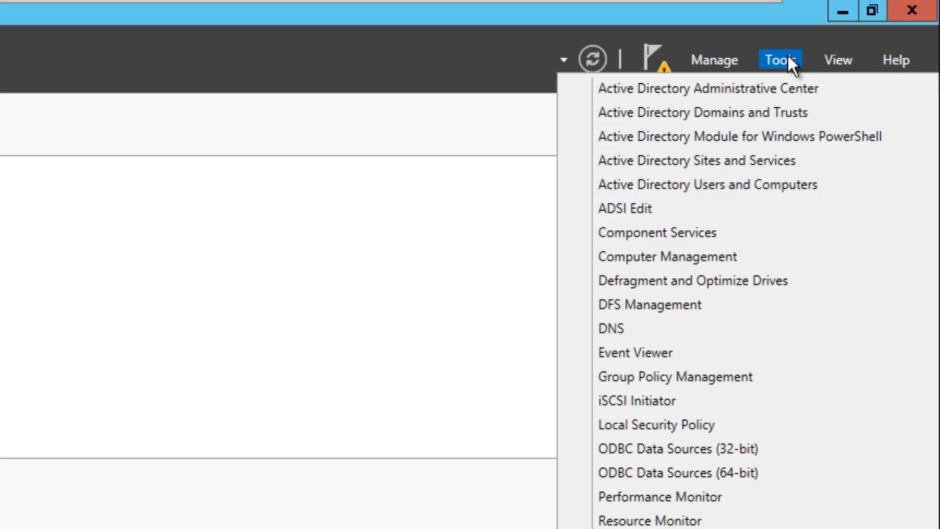
pyautogui.click(699, 304)
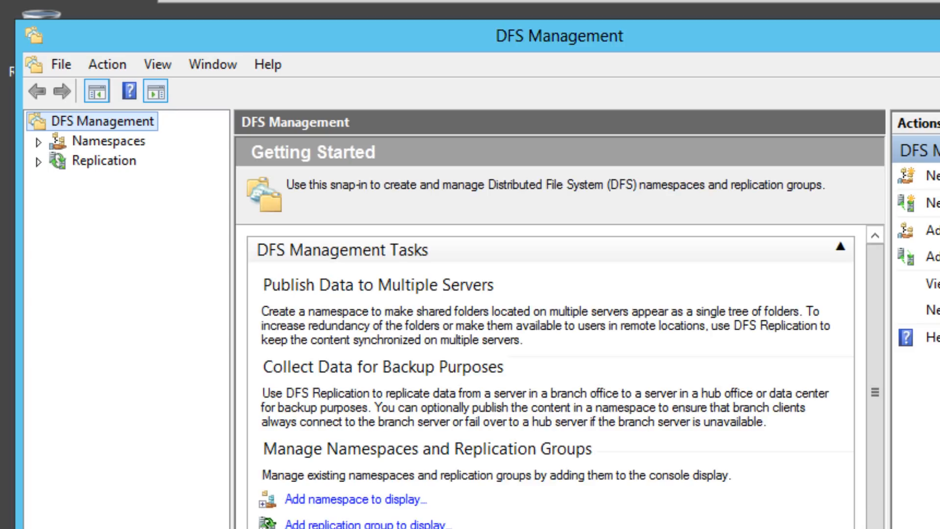
pyautogui.press('super+Up')
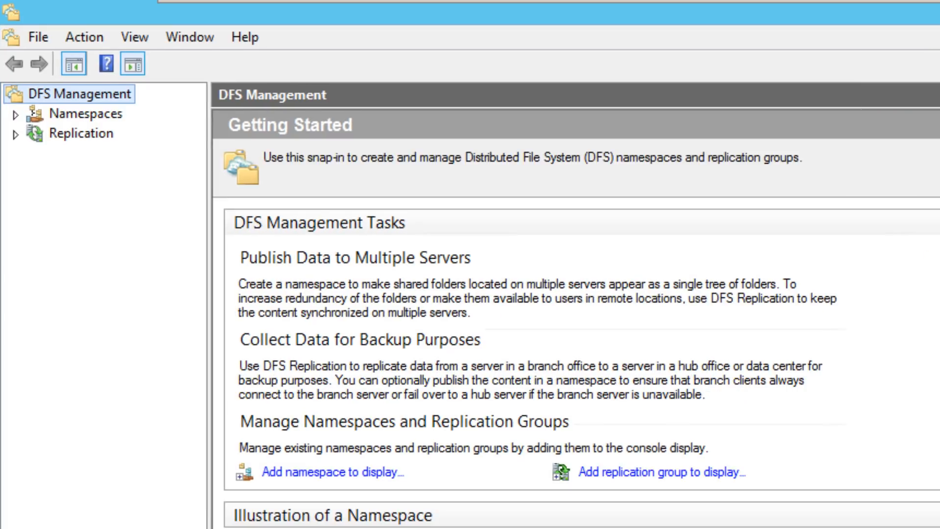
# - Check the role installation progress on the bj-dfs02 virtual machine and return to bj-dfs01
pyautogui.moveTo(472, 9)
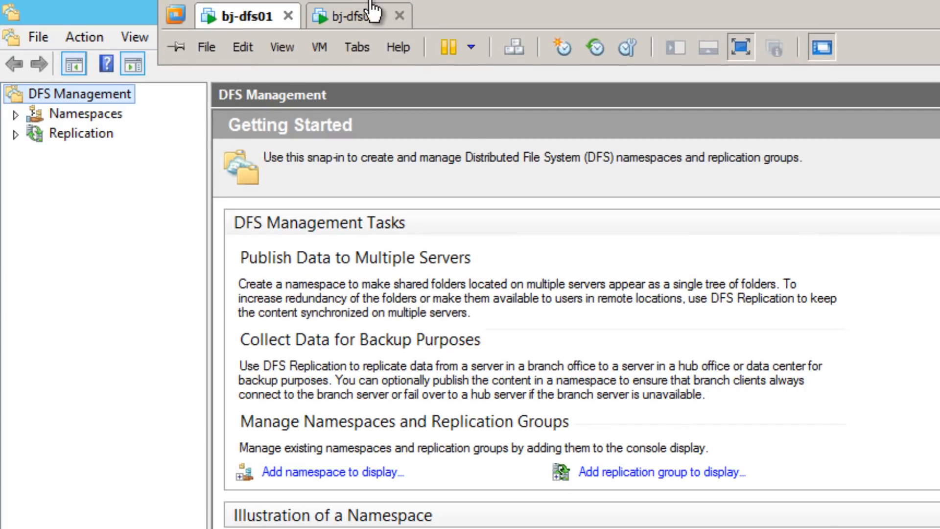
pyautogui.click(362, 12)
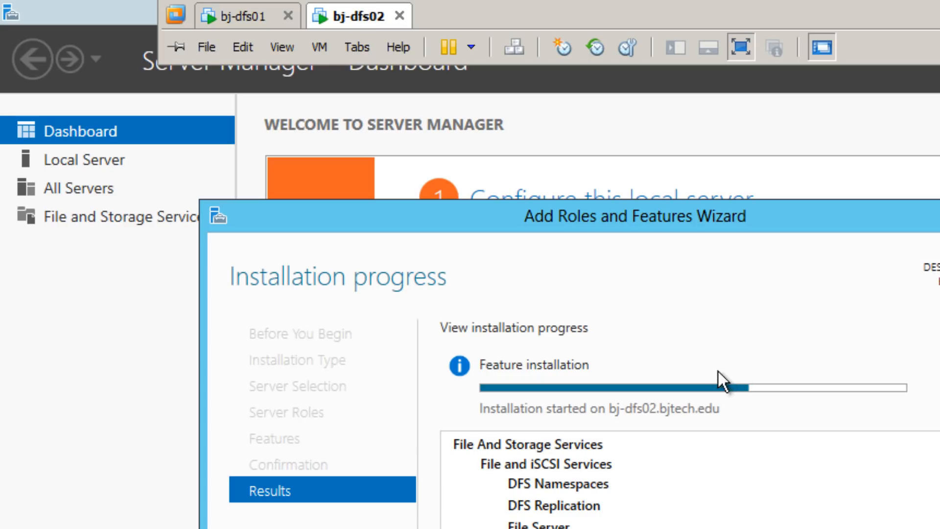
pyautogui.click(239, 18)
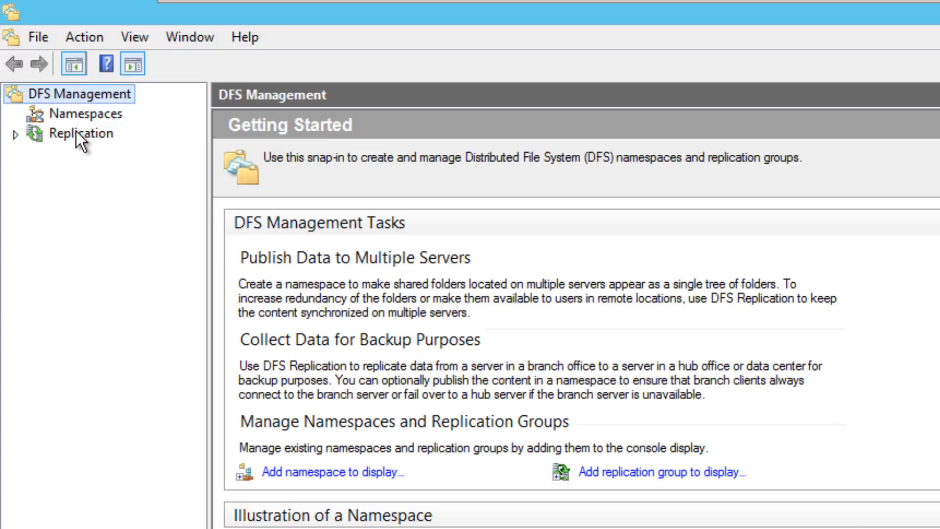
# - Start a new DFS namespace and choose bj-dfs01 as its namespace server
pyautogui.click(95, 115)
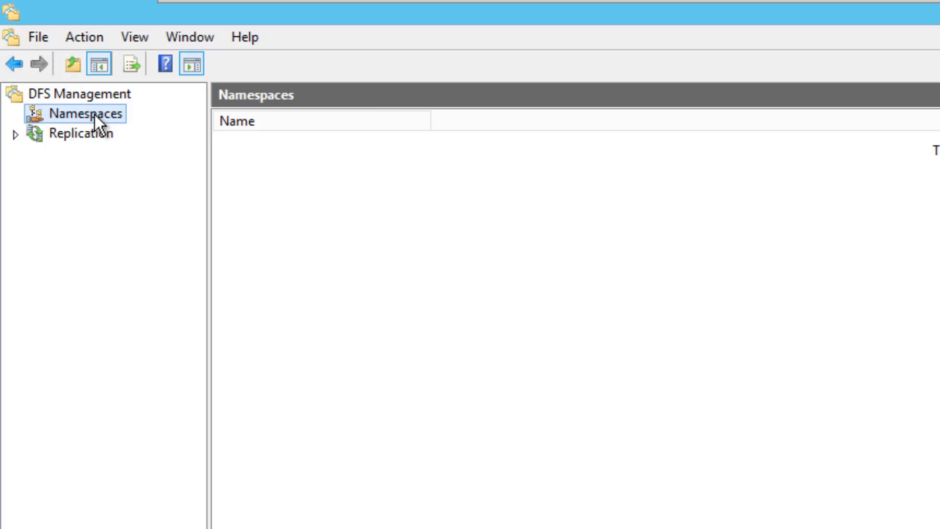
pyautogui.rightClick(92, 114)
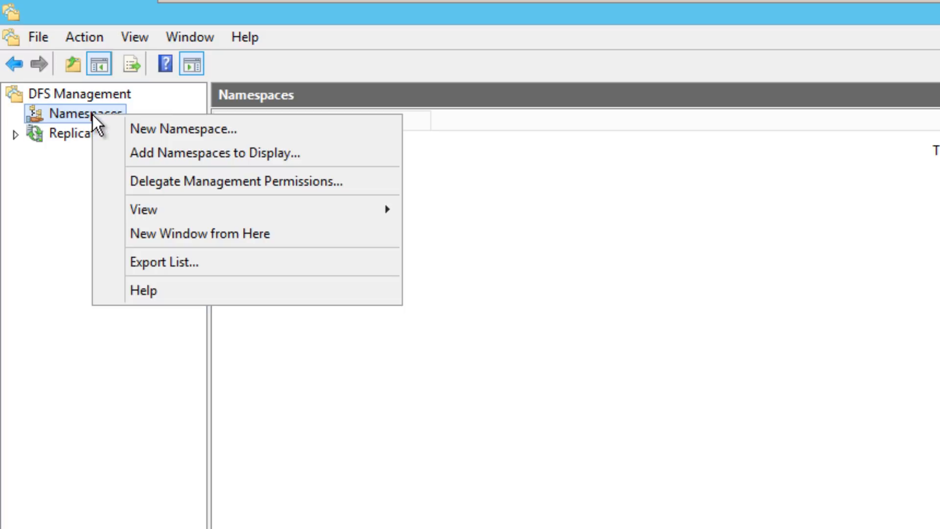
pyautogui.click(130, 135)
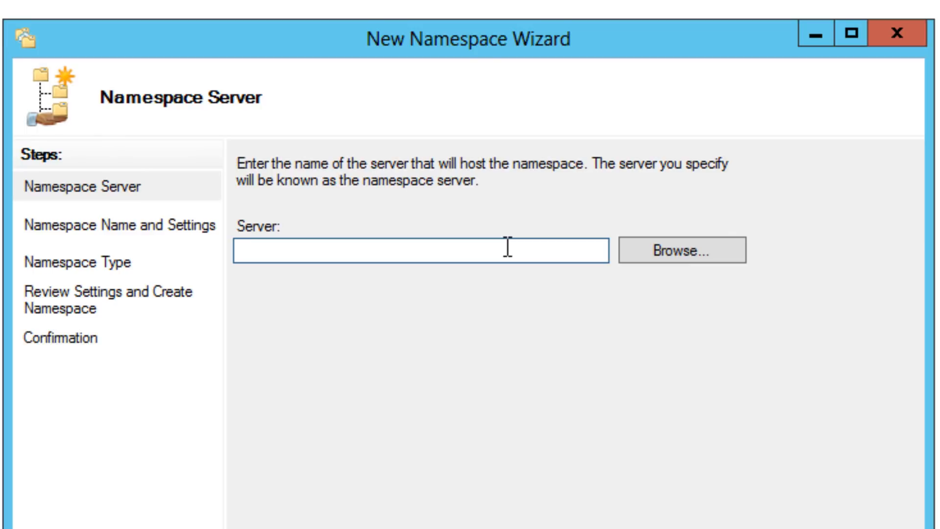
pyautogui.click(659, 257)
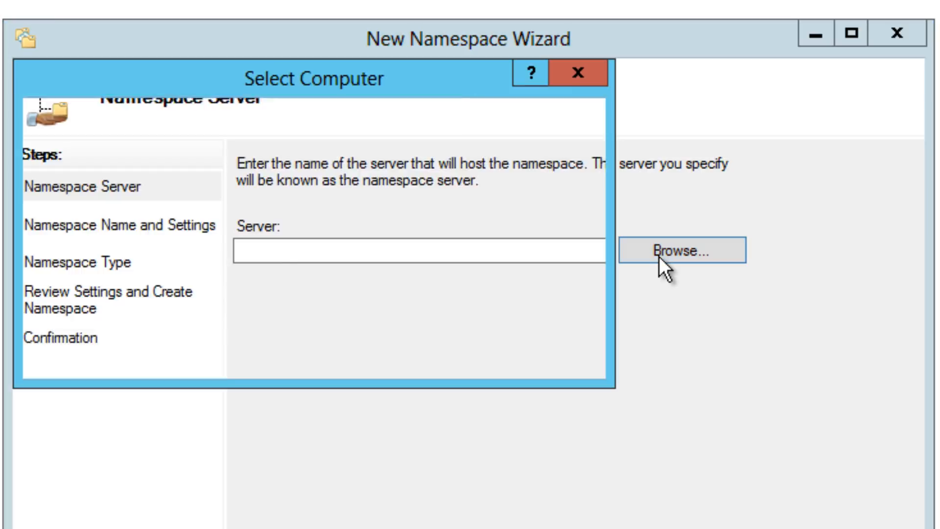
pyautogui.write('bj-d')
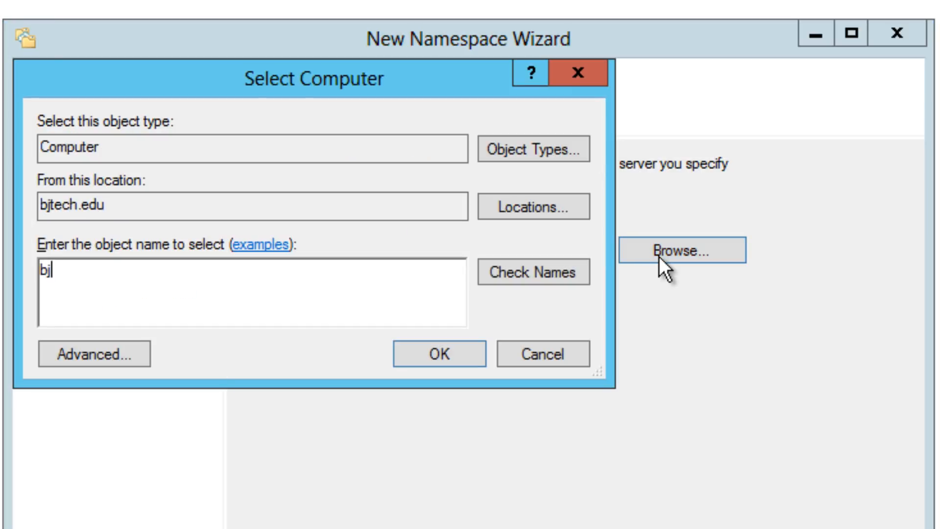
pyautogui.write('fs01')
pyautogui.click(445, 354)
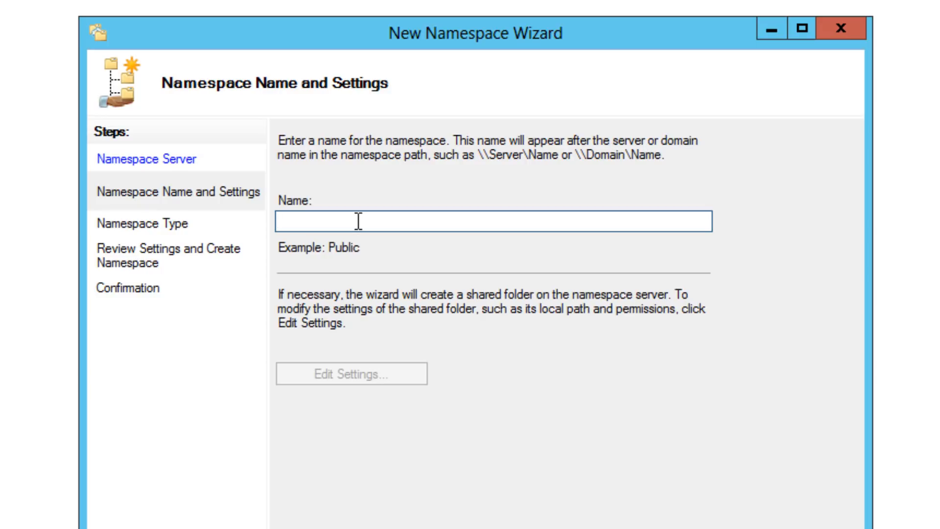
# - Name the namespace MakertingDocs and give administrators full access and other users read and write permissions on its shared folder
pyautogui.write('Make')
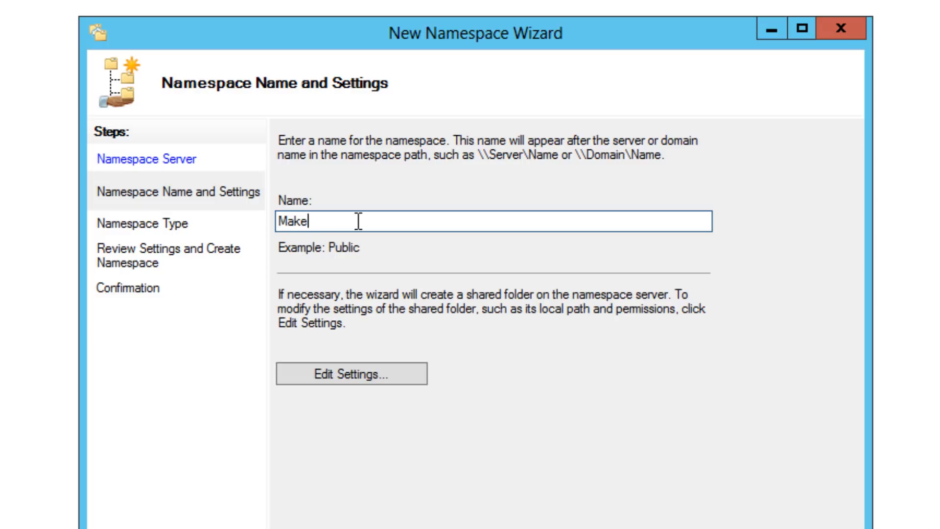
pyautogui.write('rtingDocs')
pyautogui.click(369, 375)
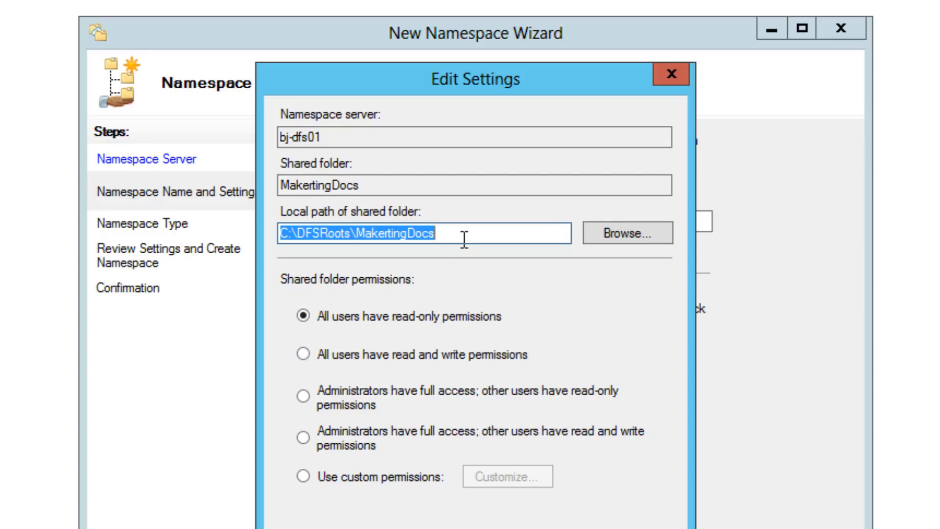
pyautogui.moveTo(465, 237); pyautogui.dragTo(272, 240)
pyautogui.click(449, 235)
pyautogui.moveTo(435, 234); pyautogui.dragTo(261, 241)
pyautogui.click(310, 436)
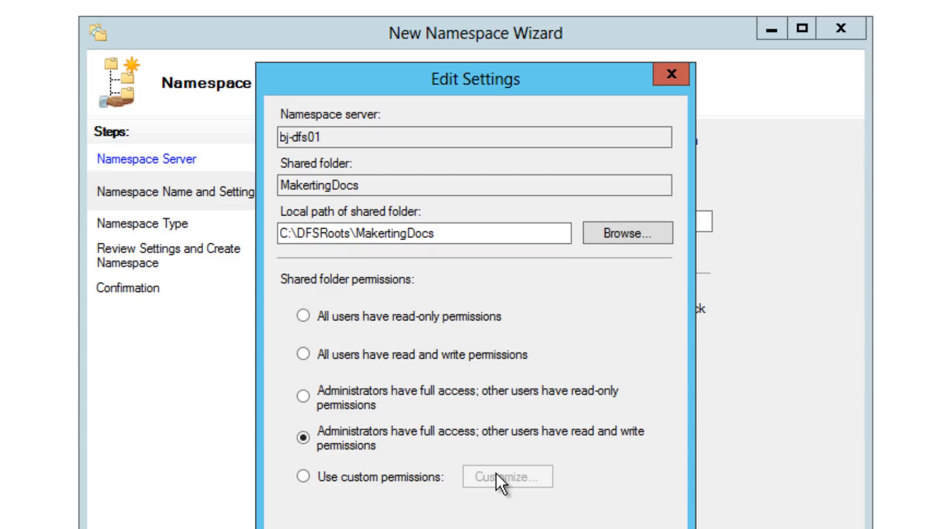
# - Inspect the custom permissions of the shared folder and reselect administrators full access with read and write for other users
pyautogui.click(435, 477)
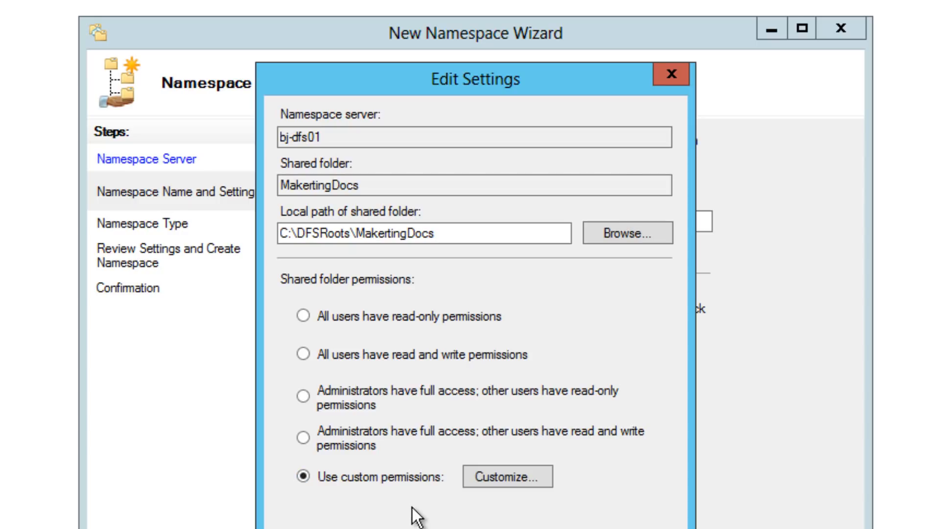
pyautogui.click(522, 470)
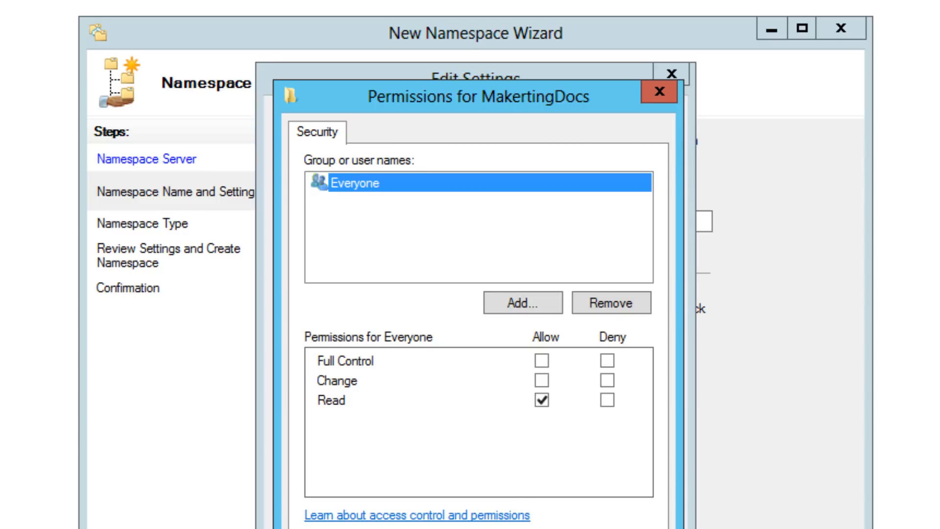
pyautogui.press('Return')
pyautogui.click(368, 432)
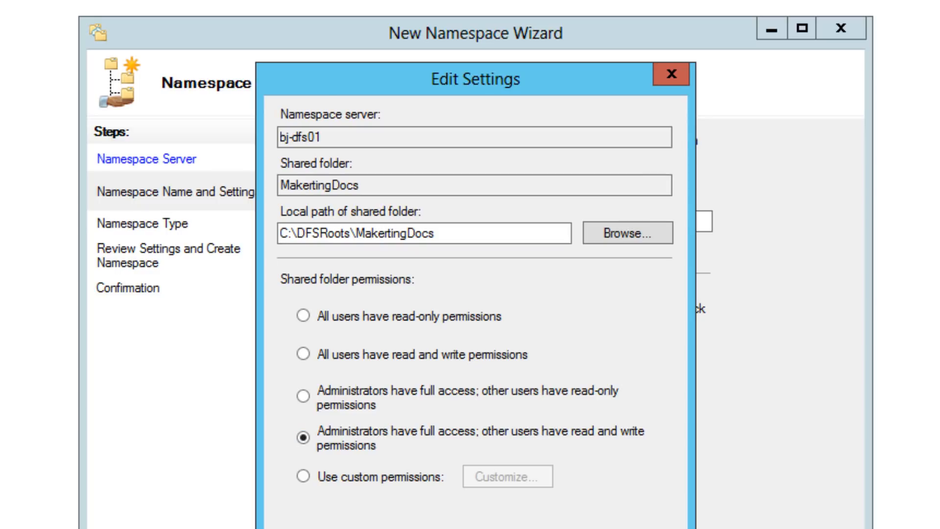
# - Accept the shared folder settings and create MakertingDocs as a domain-based namespace with Windows Server 2008 mode enabled
pyautogui.click(509, 528)
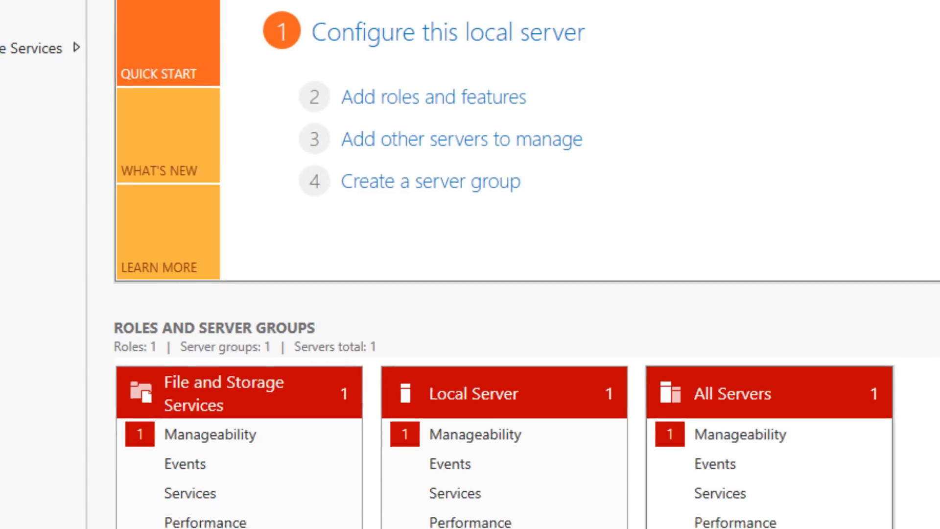
pyautogui.click(933, 6)
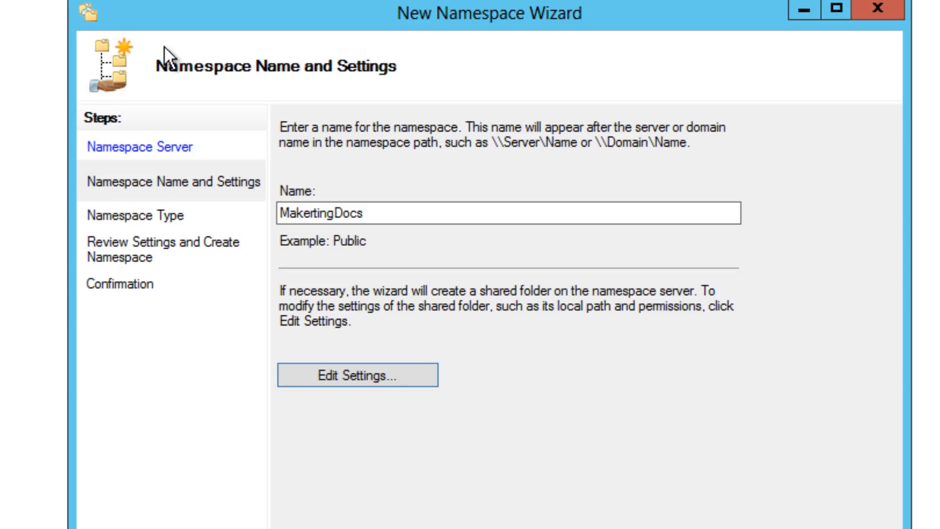
pyautogui.press('Return')
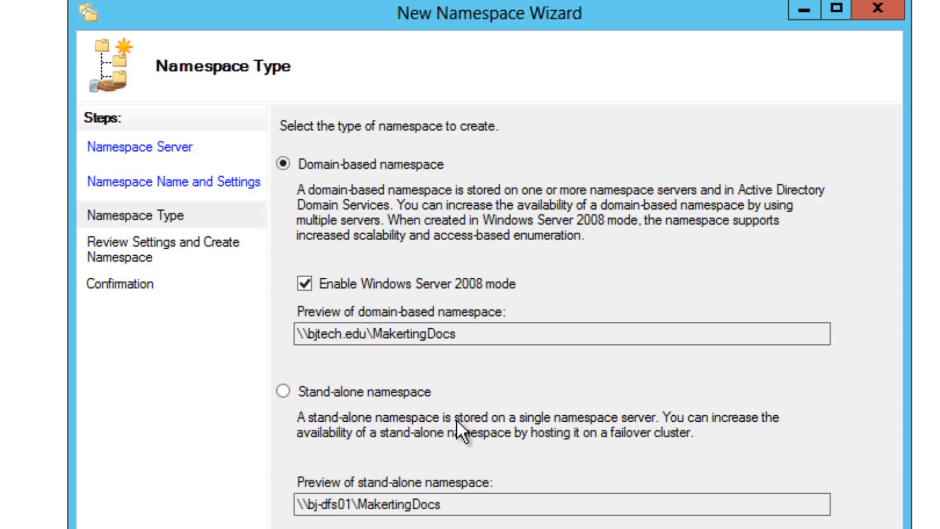
pyautogui.click(458, 333)
pyautogui.moveTo(459, 333); pyautogui.dragTo(302, 348)
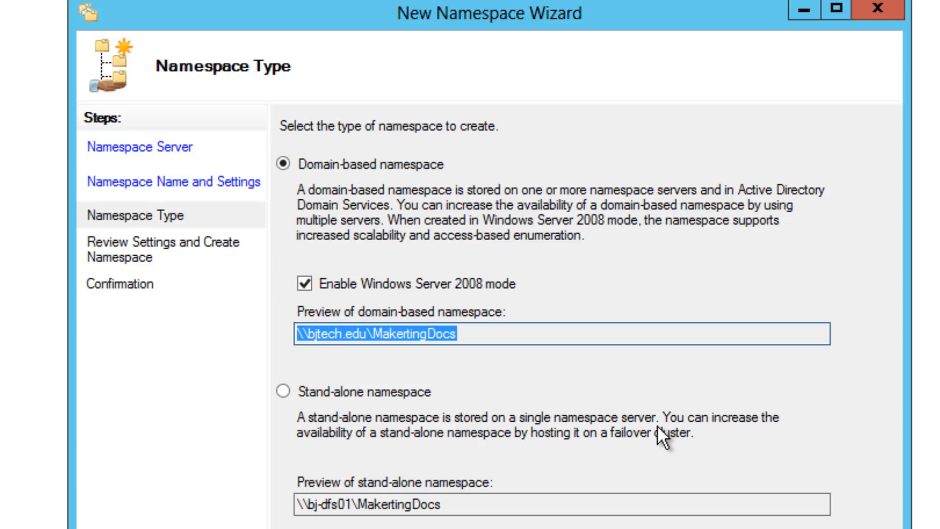
pyautogui.hotkey('alt', 'n')
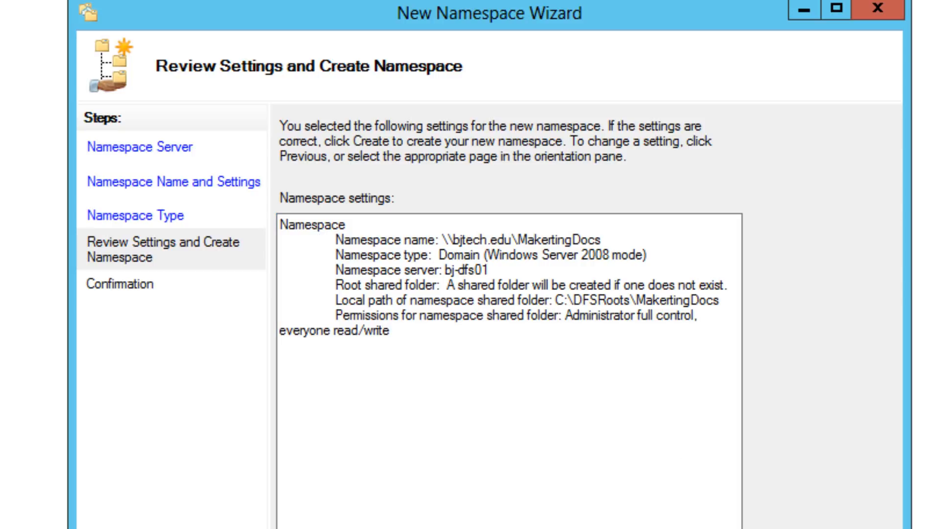
pyautogui.hotkey('alt', 'c')
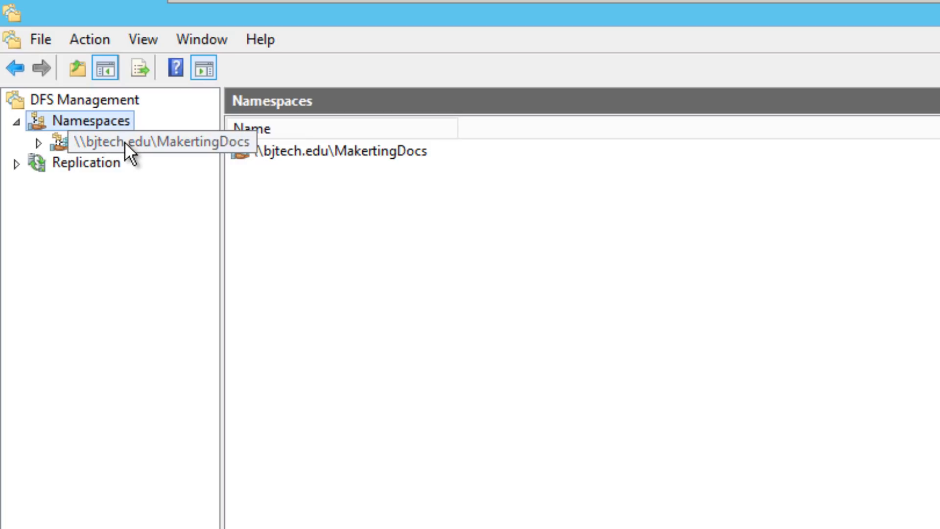
# - Enable access-based enumeration in the properties of the \\bjtech.edu\MakertingDocs namespace and apply the change
pyautogui.moveTo(219, 269); pyautogui.dragTo(318, 273)
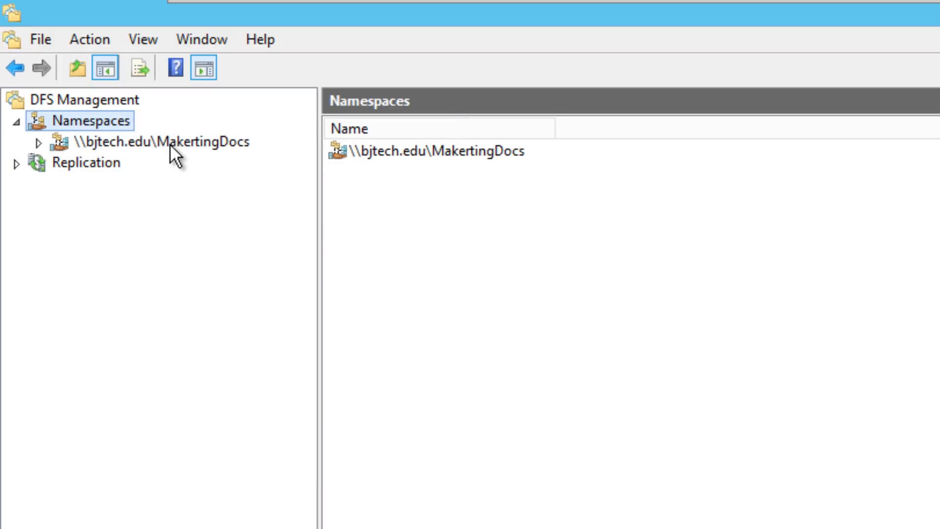
pyautogui.rightClick(169, 143)
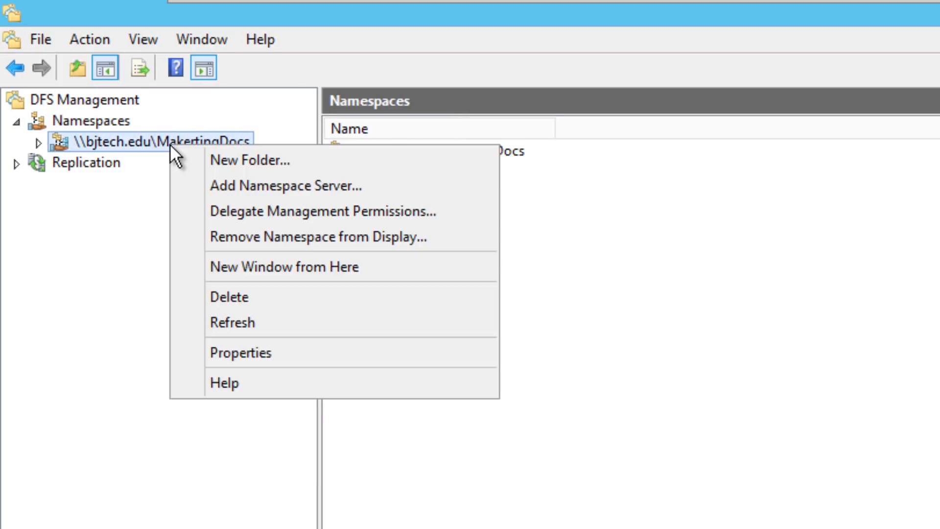
pyautogui.click(234, 346)
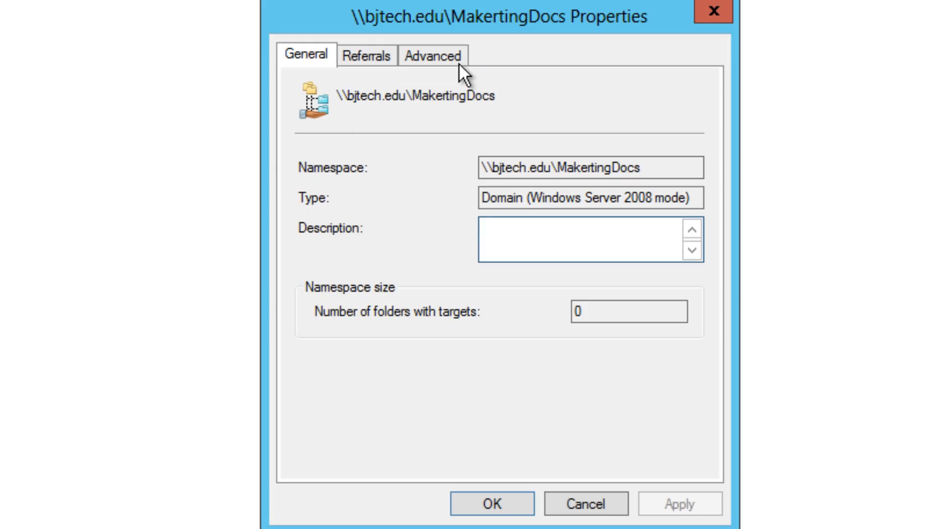
pyautogui.click(448, 56)
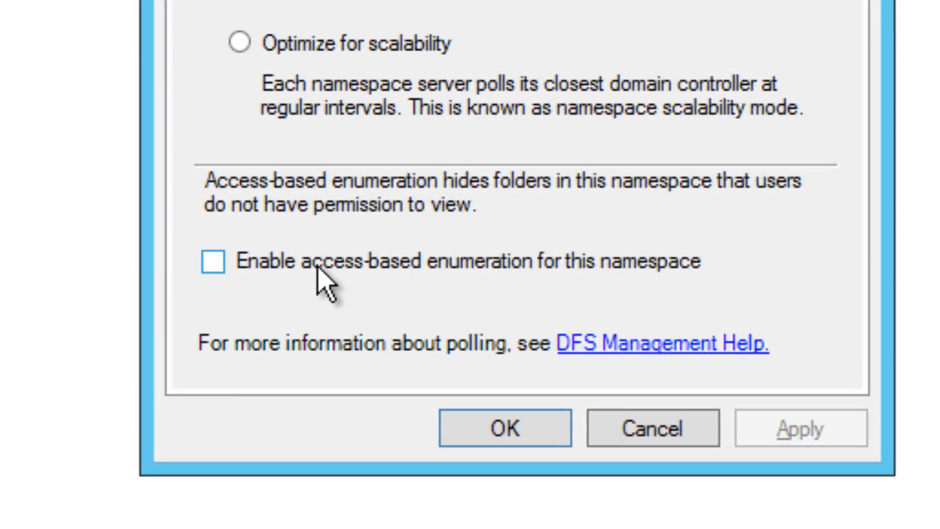
pyautogui.click(307, 267)
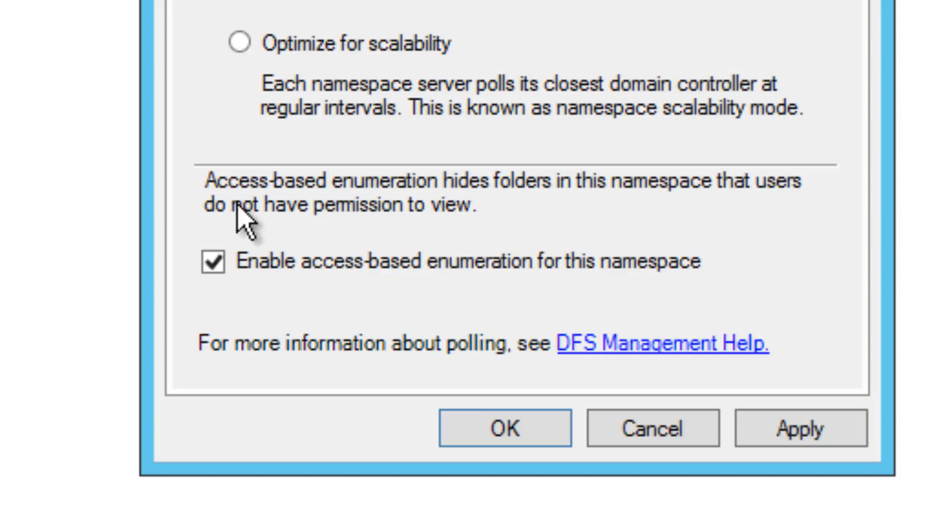
pyautogui.click(799, 431)
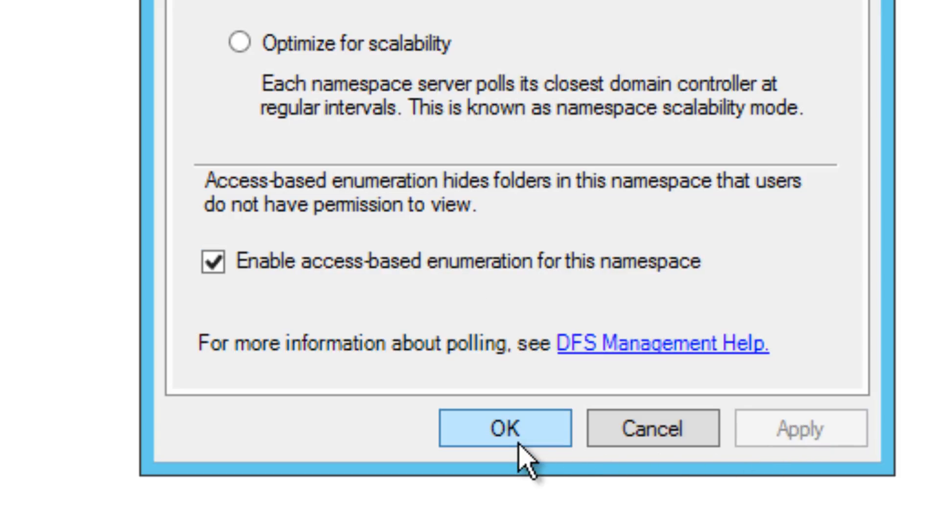
pyautogui.click(505, 427)
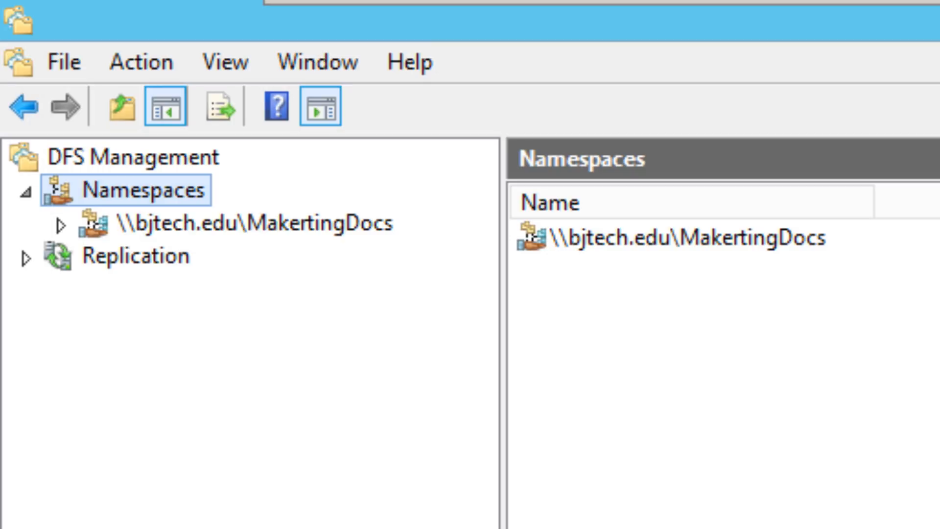
# - Start a new folder named Brochures in the \\bjtech.edu\MakertingDocs namespace
pyautogui.rightClick(269, 228)
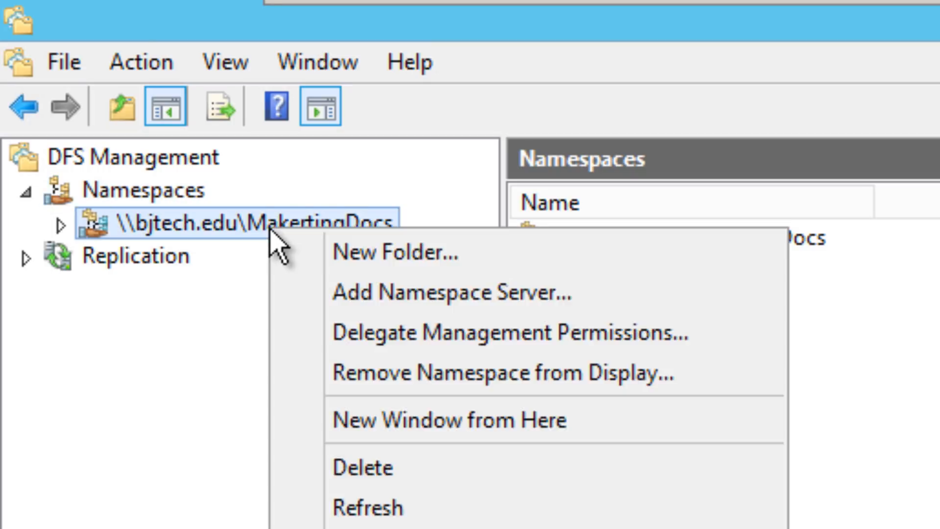
pyautogui.click(387, 286)
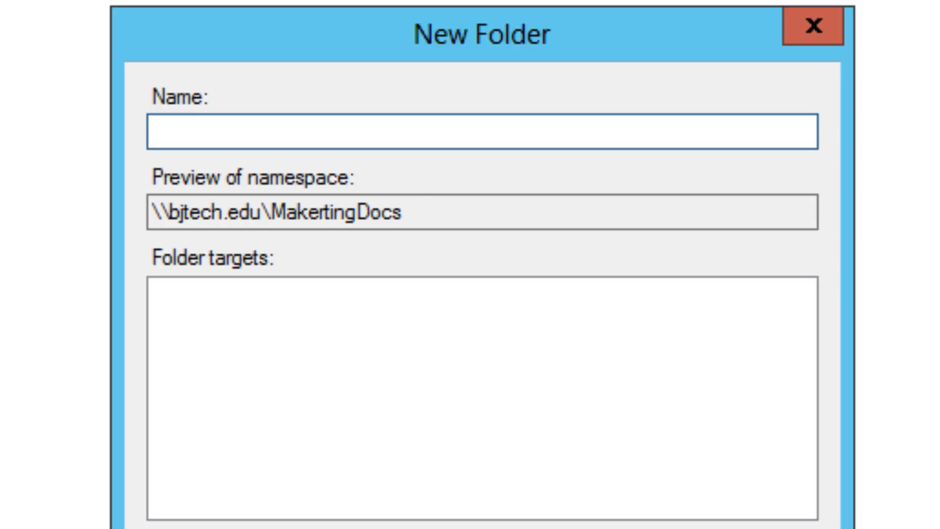
pyautogui.write('Bro')
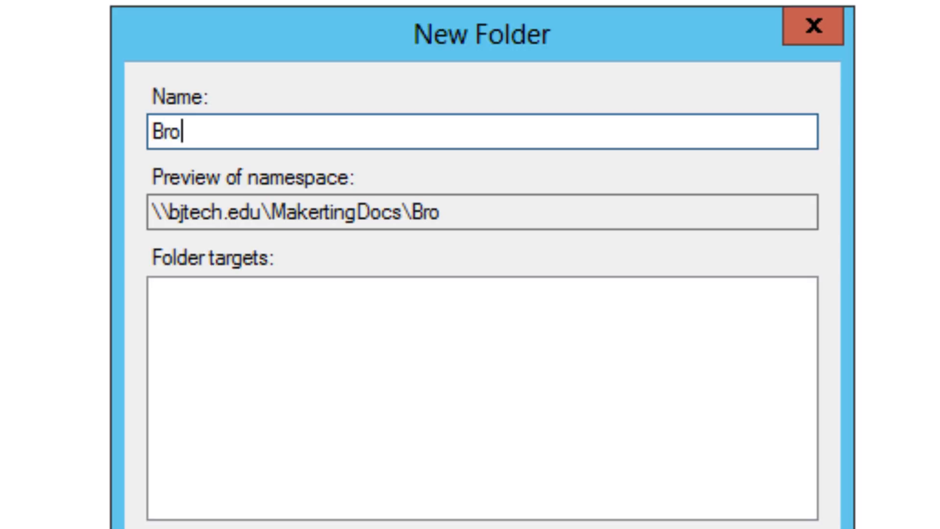
pyautogui.write('ch')
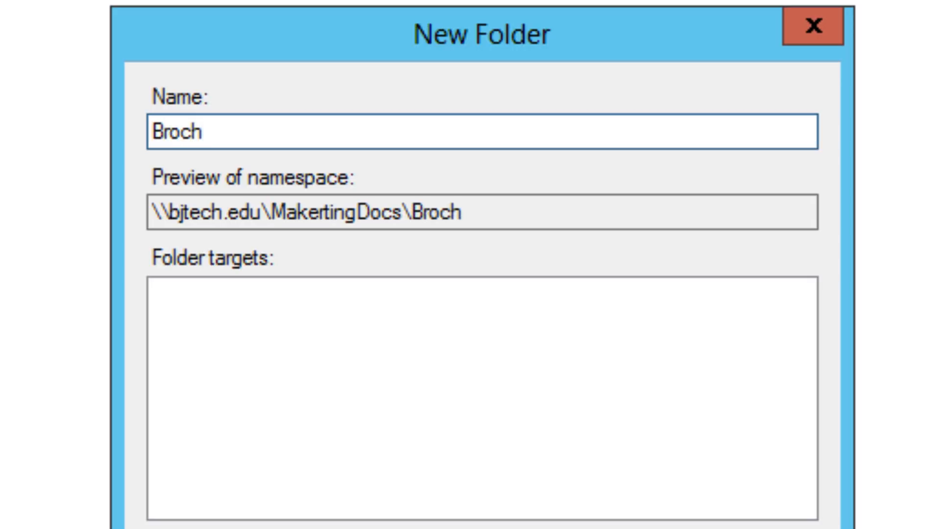
pyautogui.write('ures')
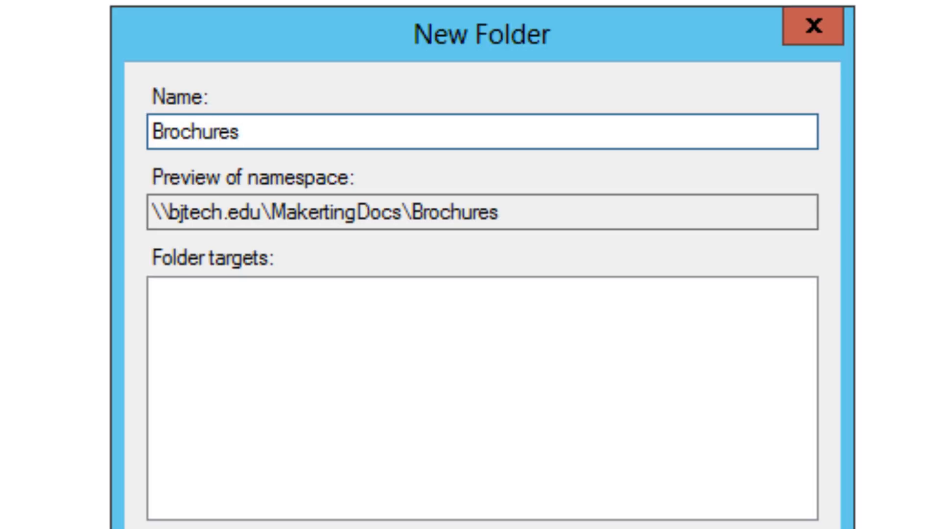
# - Add \\bj-dfs02\Brochures as the folder target of the Brochures folder
pyautogui.click(222, 528)
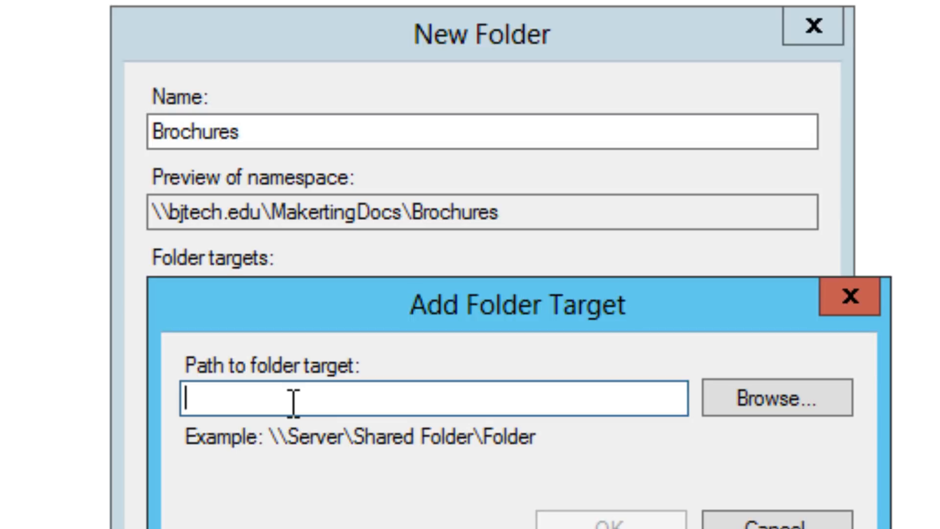
pyautogui.write('\\\\b')
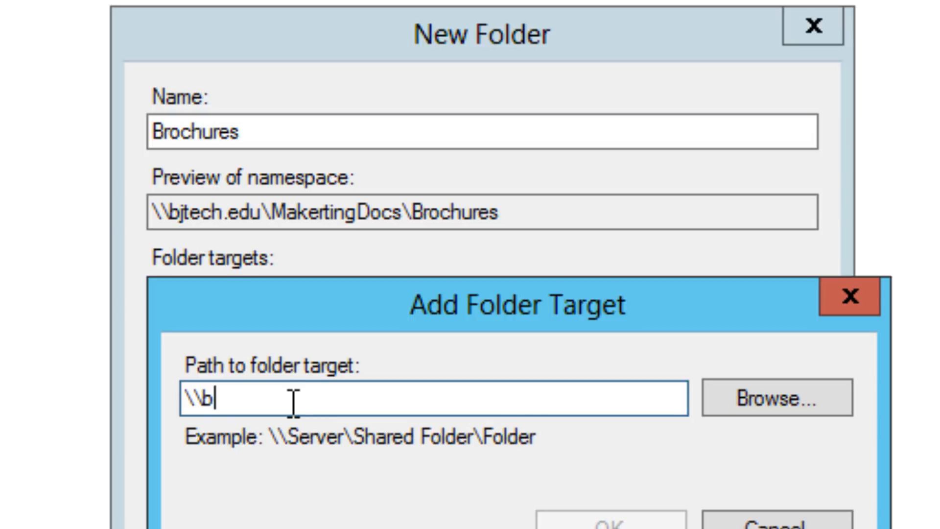
pyautogui.write('j-dfs0')
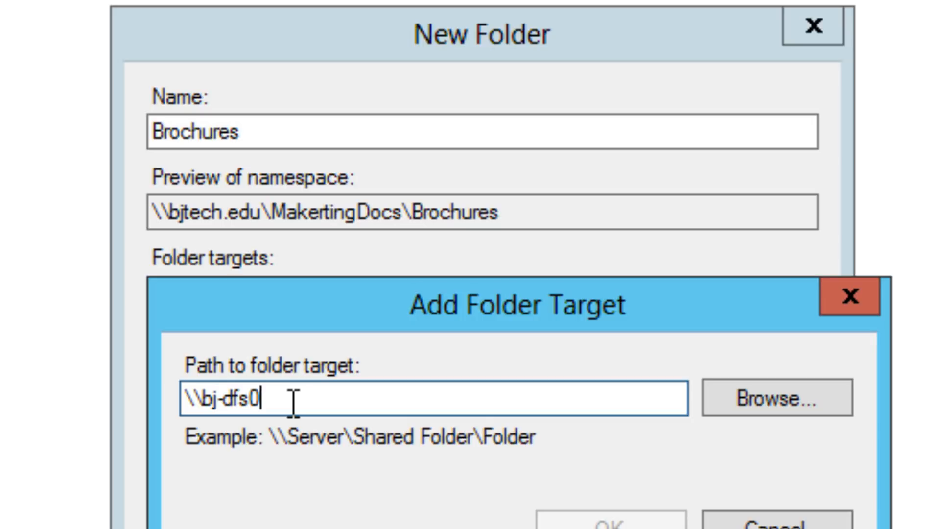
pyautogui.write('2\\Br')
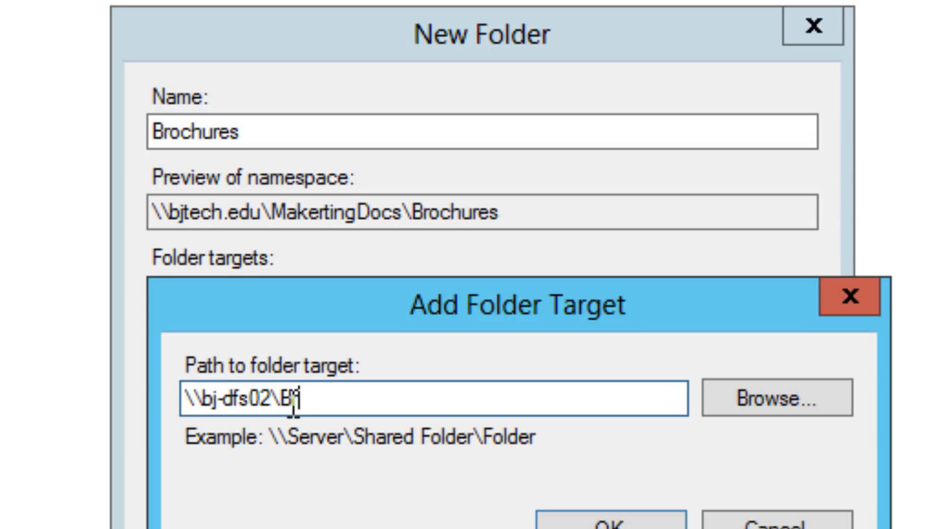
pyautogui.write('ochures')
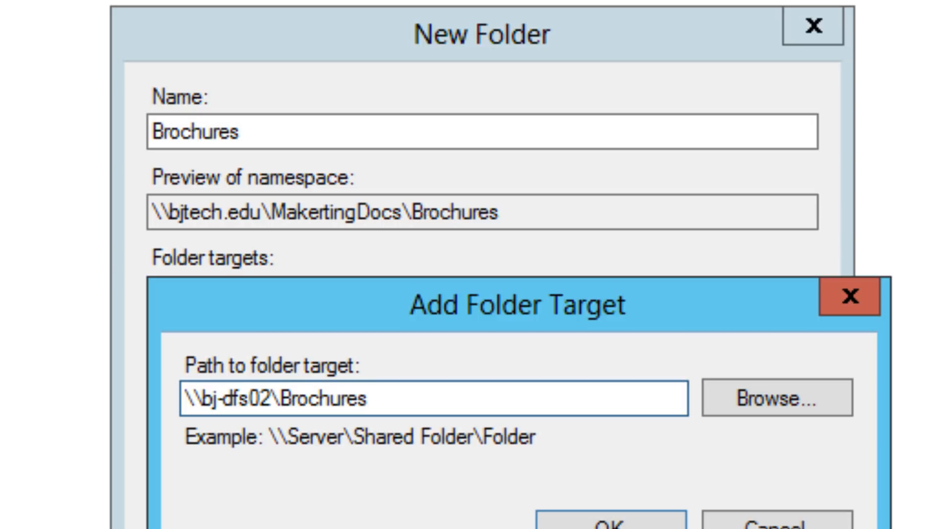
pyautogui.click(567, 520)
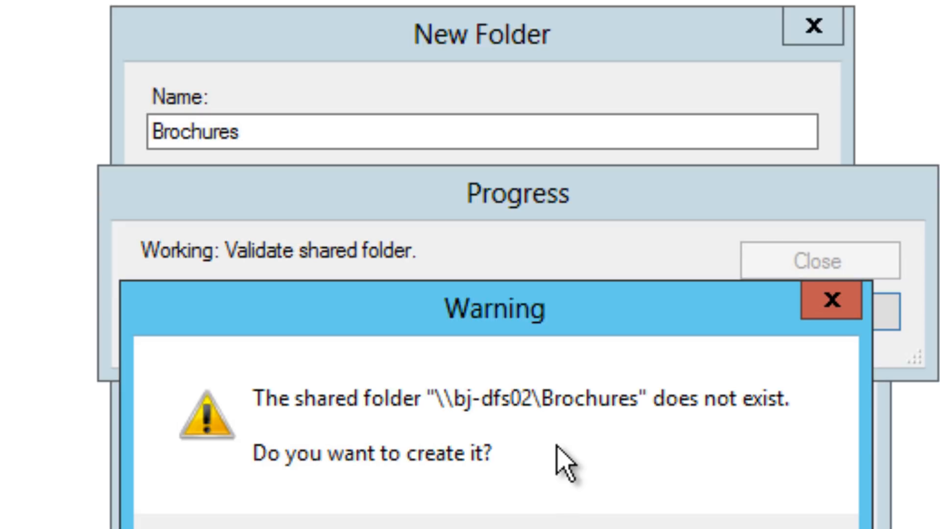
# - Create the Brochures share at c:\MarketingDocs\Brochures, giving administrators full access and other users read and write permissions, and create its local folder
pyautogui.click(587, 528)
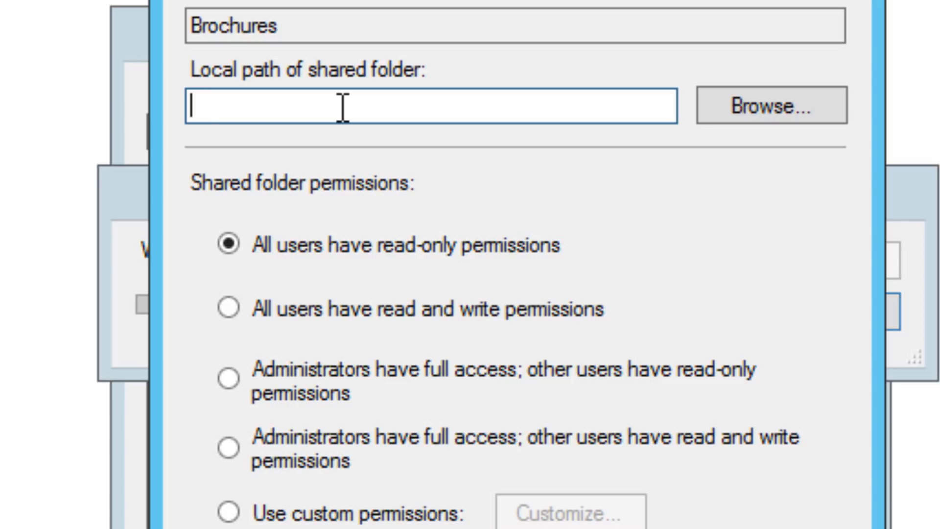
pyautogui.write('c:\\Marketin')
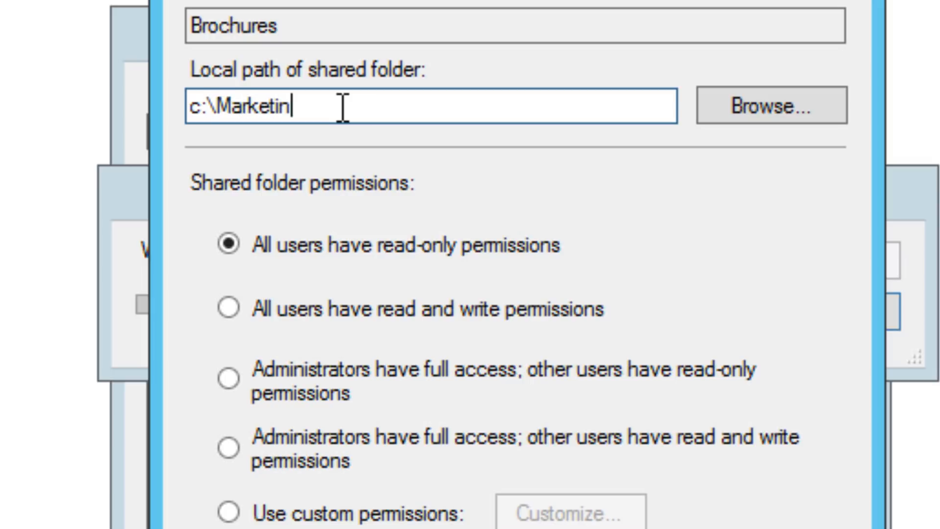
pyautogui.write('gDocs')
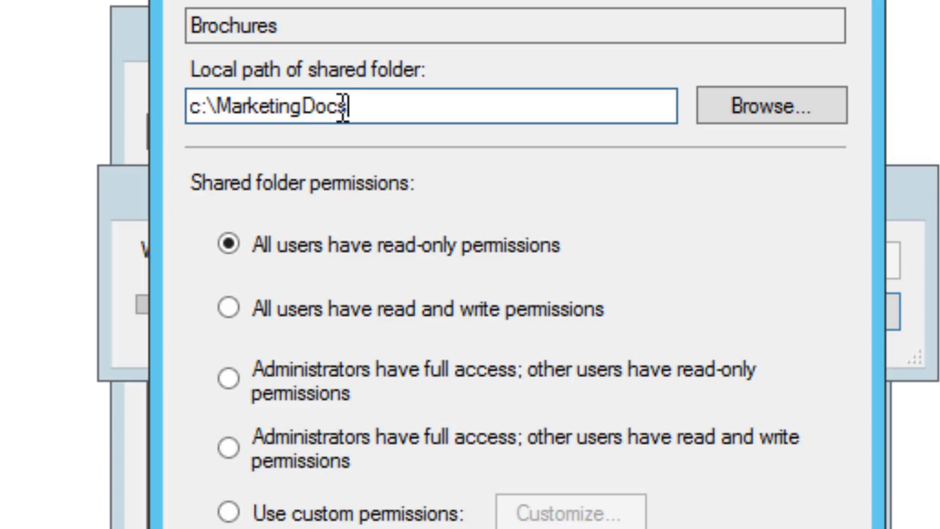
pyautogui.write('\\Brochures')
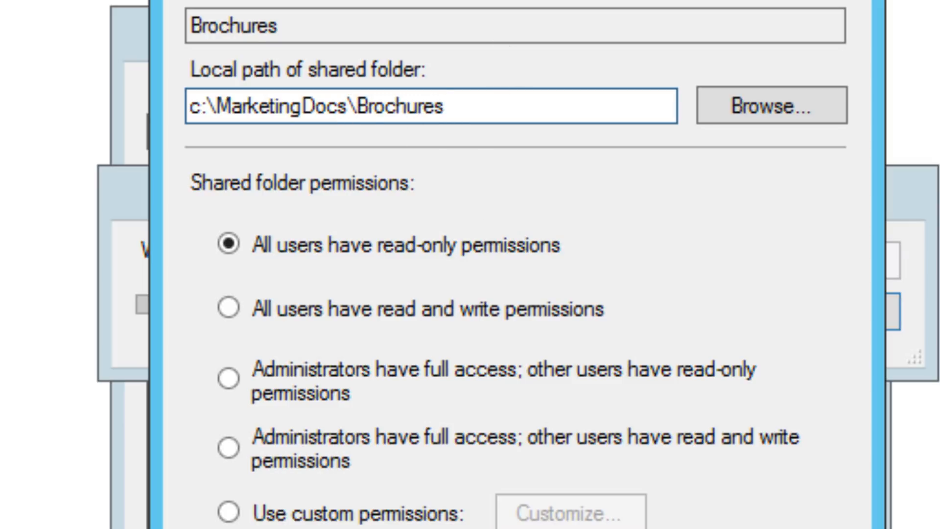
pyautogui.moveTo(521, 0); pyautogui.dragTo(845, 148)
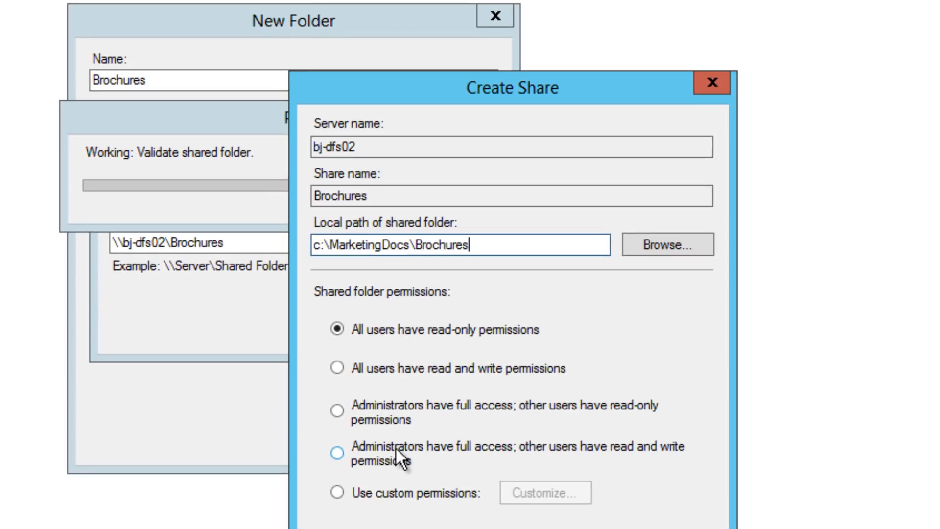
pyautogui.click(397, 447)
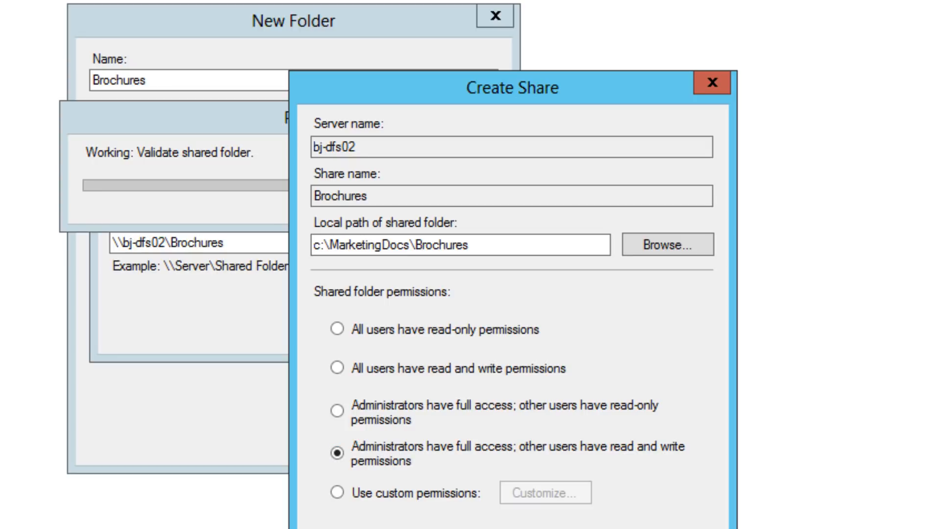
pyautogui.press('Return')
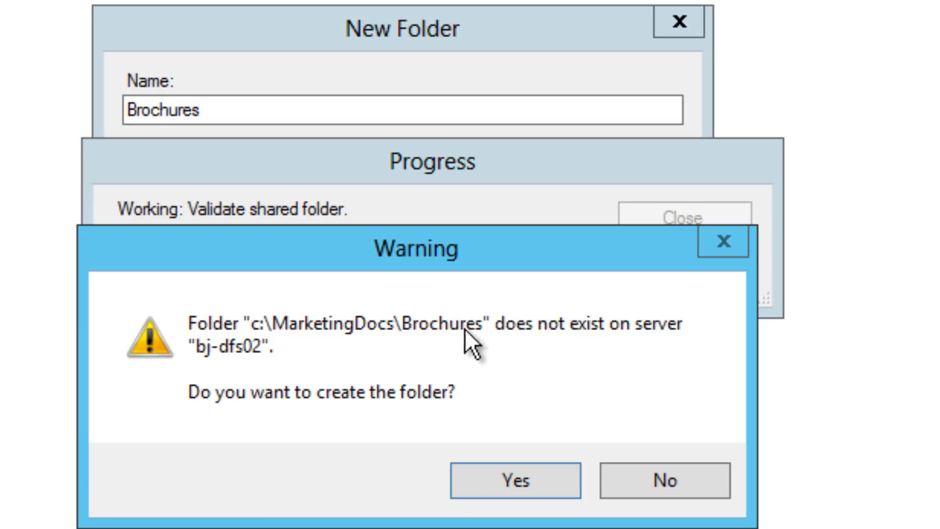
pyautogui.click(494, 474)
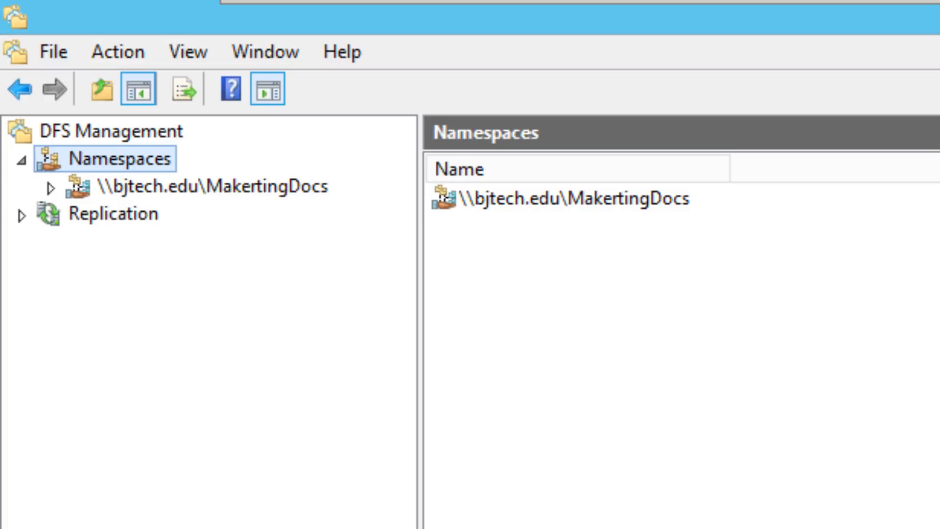
# - Start another new folder named OnlineBooklets in the \\bjtech.edu\MakertingDocs namespace
pyautogui.rightClick(269, 181)
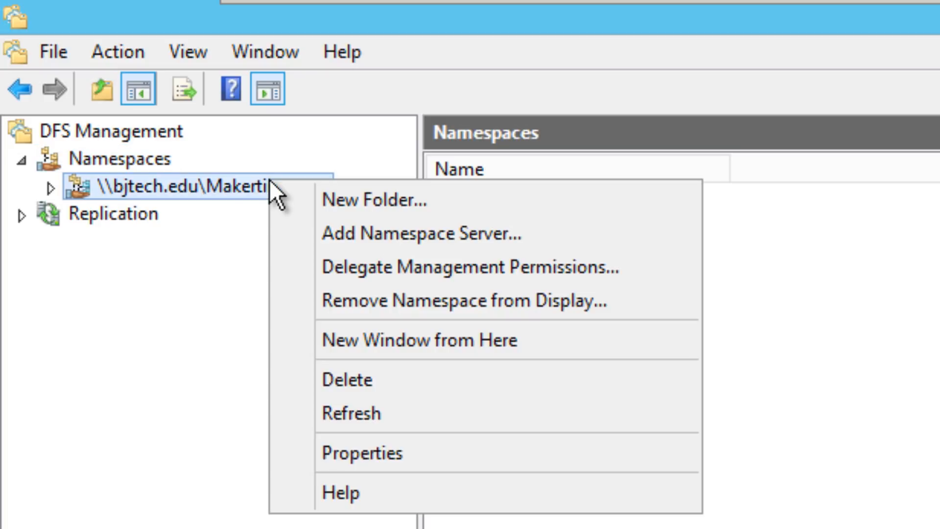
pyautogui.click(360, 201)
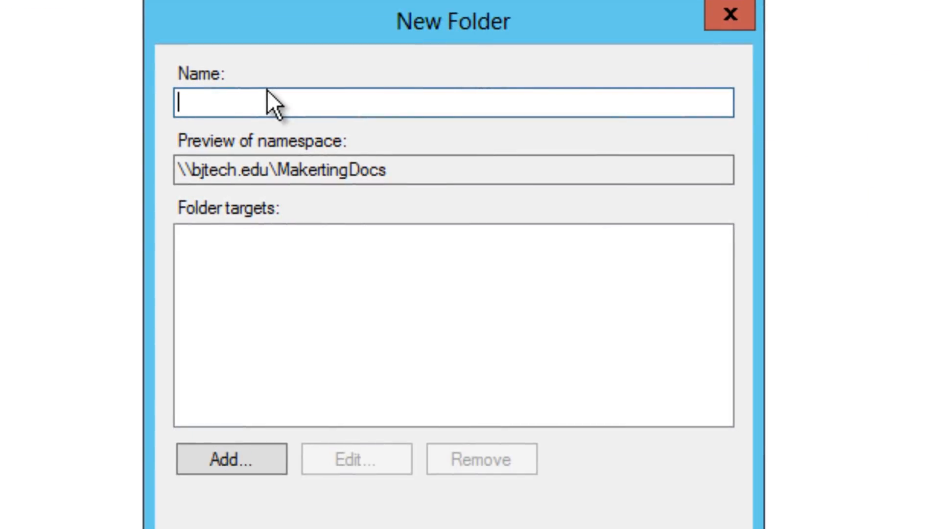
pyautogui.write('Online')
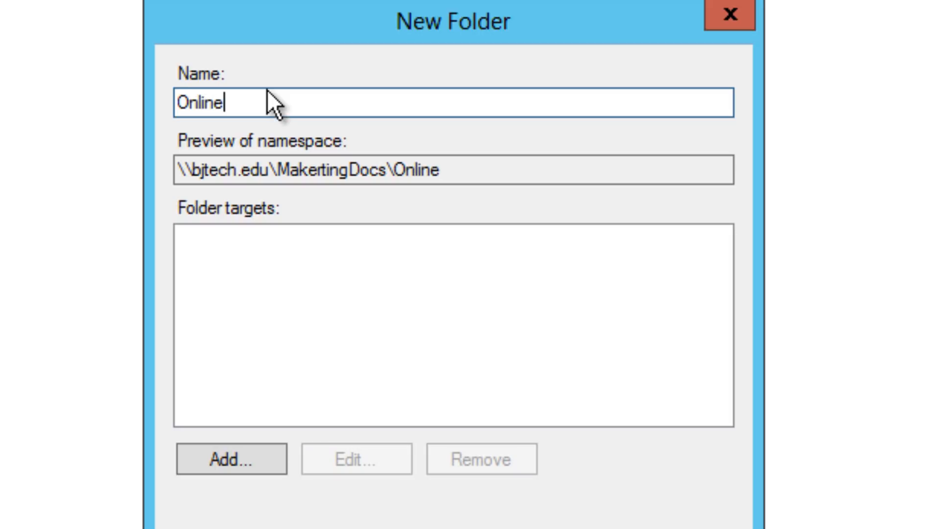
pyautogui.write('Booklets')
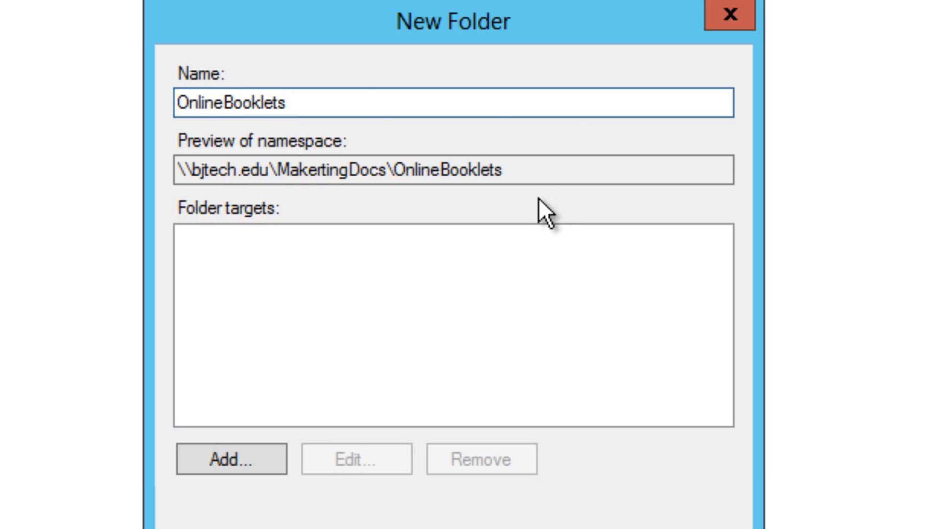
# - Add \\bj-dfs01\OnlineBooklets as the folder target of the OnlineBooklets folder
pyautogui.click(237, 465)
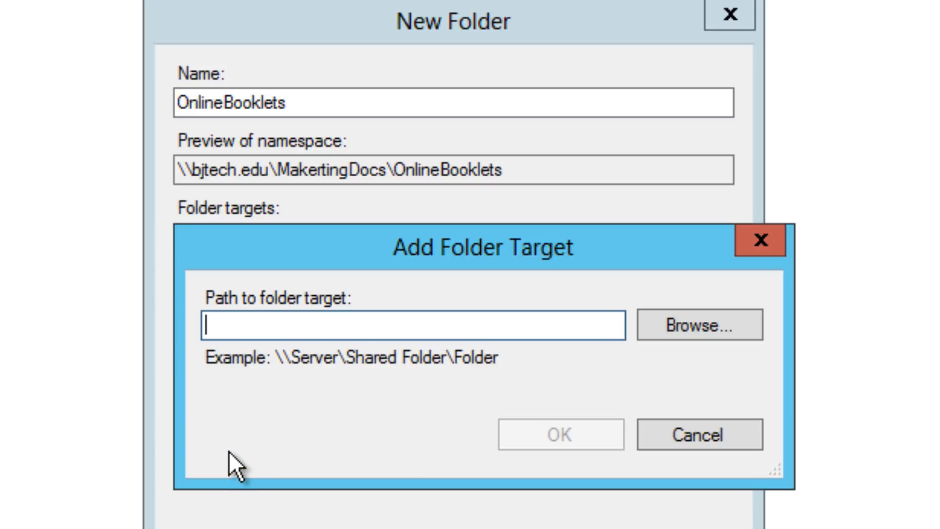
pyautogui.write('\\\\bj-dfs01\\')
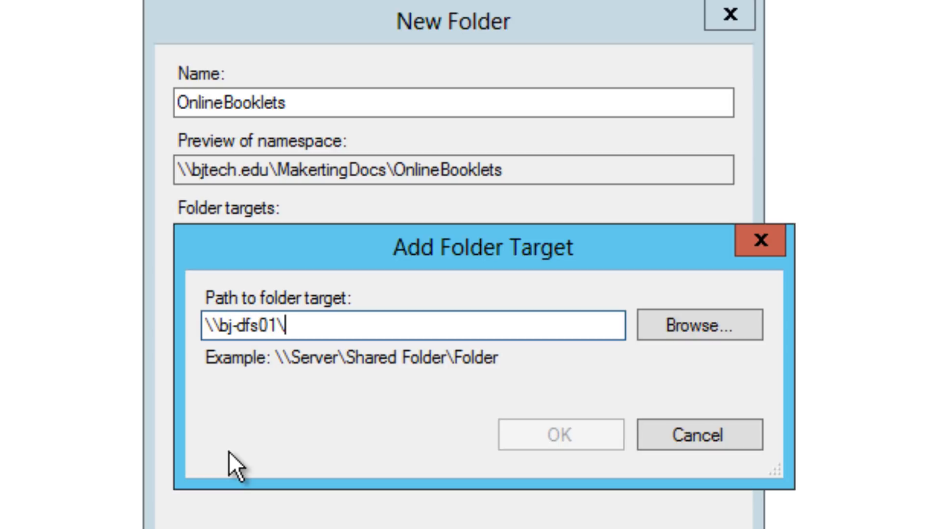
pyautogui.write('Online')
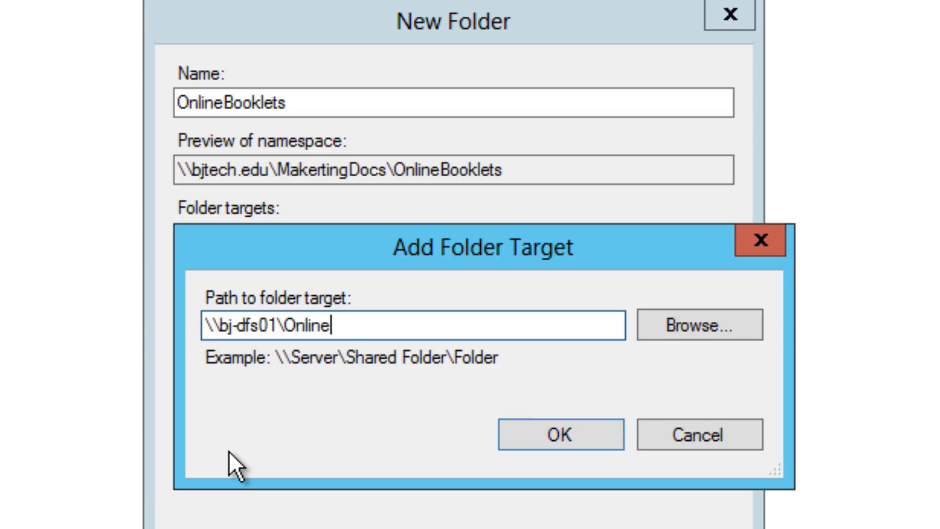
pyautogui.write('Booklets')
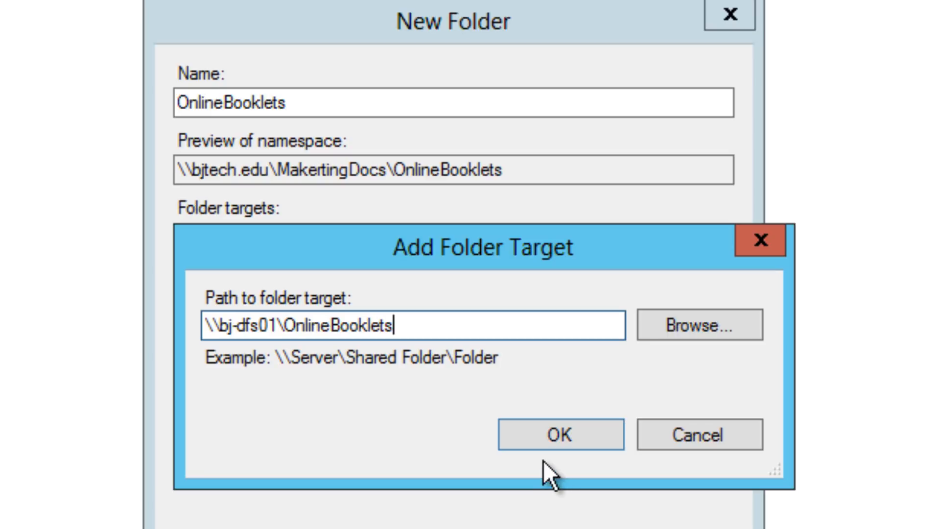
pyautogui.click(550, 433)
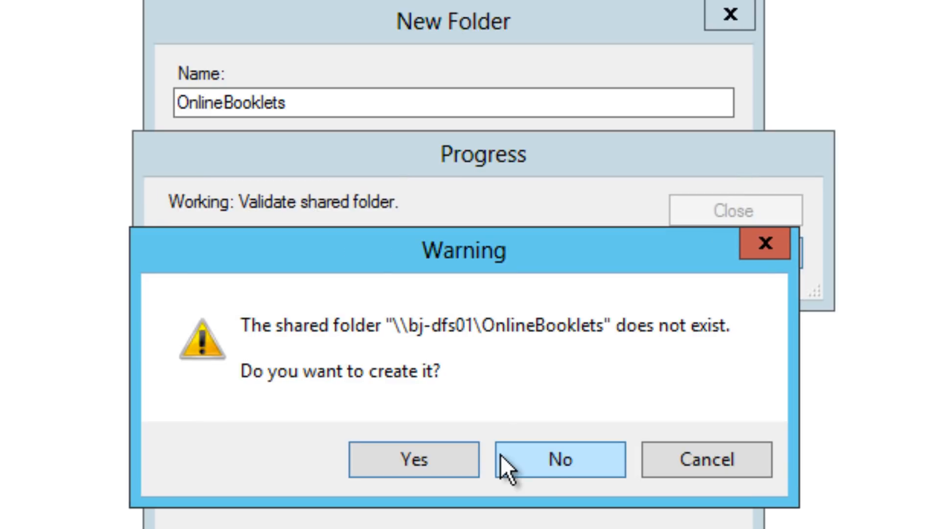
# - Create the OnlineBooklets share at c:\MarketingDocs\OnlineBooklets, giving administrators full access and other users read and write permissions, and create its local folder
pyautogui.click(414, 459)
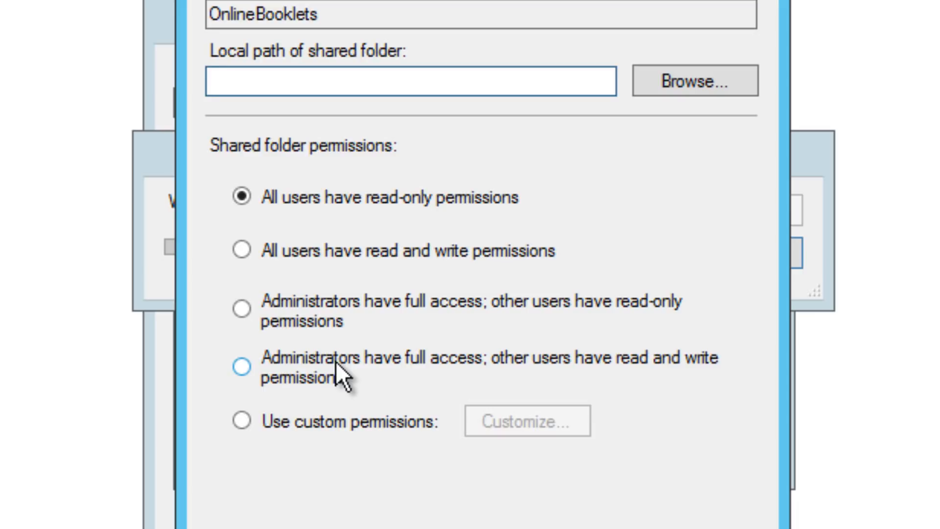
pyautogui.click(291, 364)
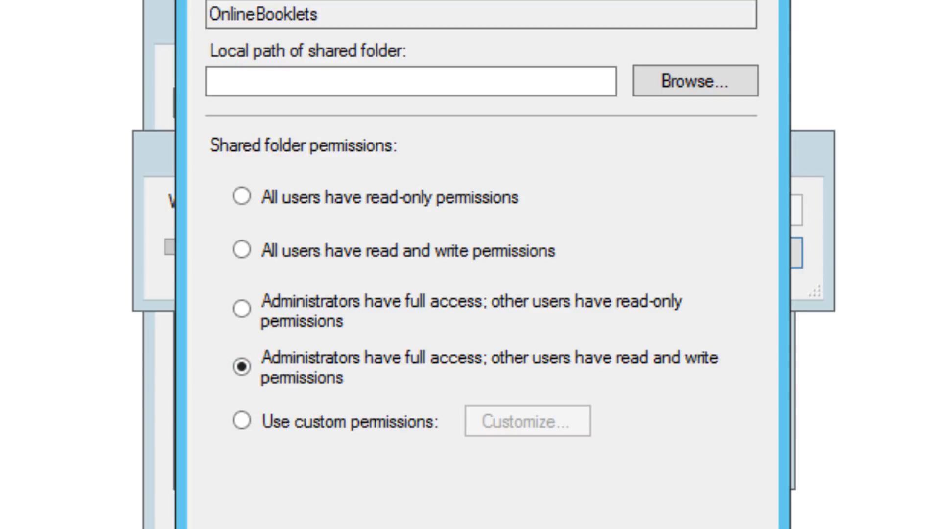
pyautogui.click(352, 87)
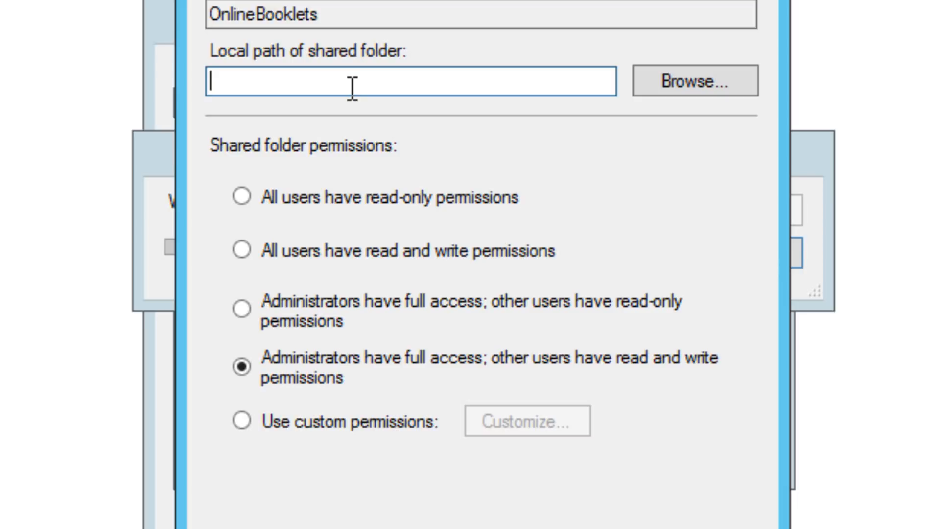
pyautogui.write('c:\\Mar')
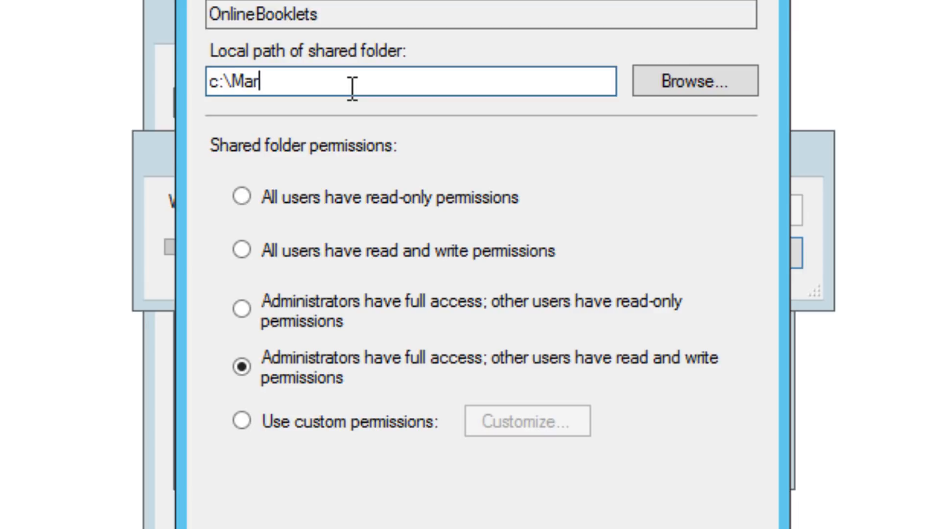
pyautogui.write('keting')
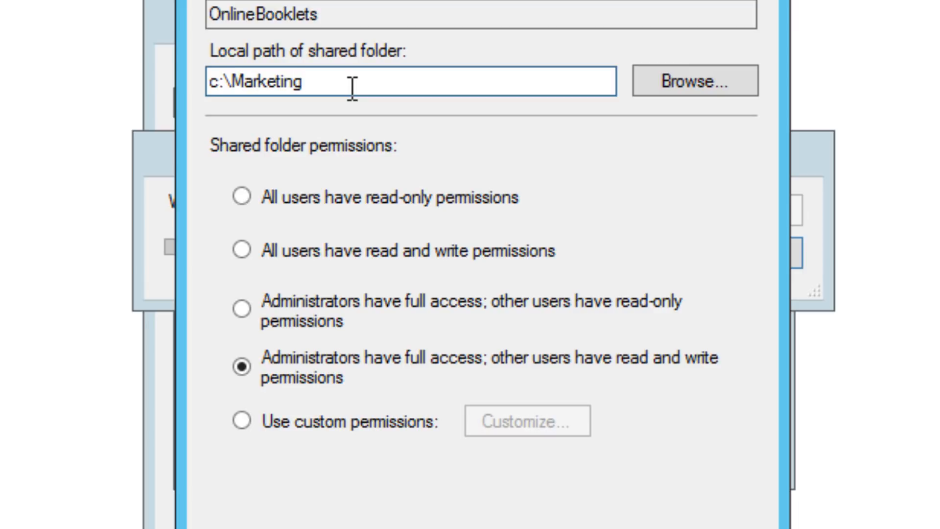
pyautogui.write('Docs\\Onl')
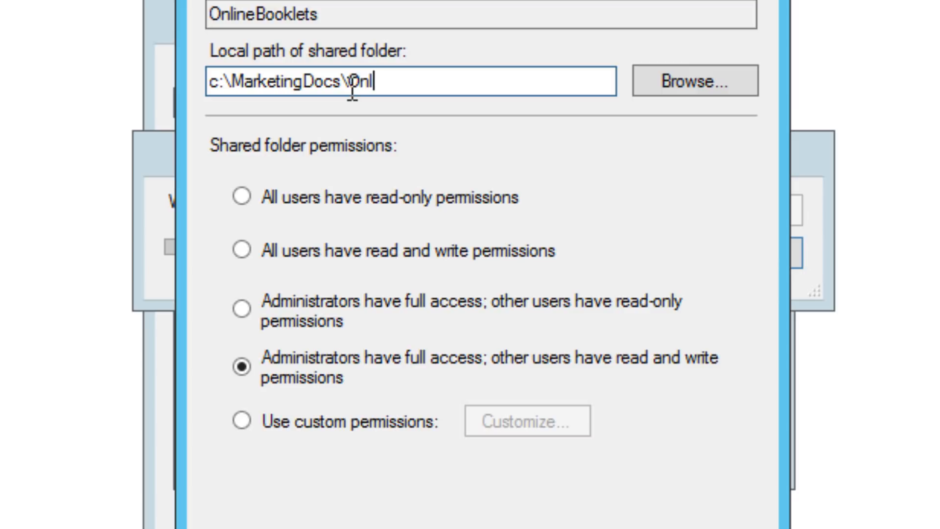
pyautogui.write('ineBooklets')
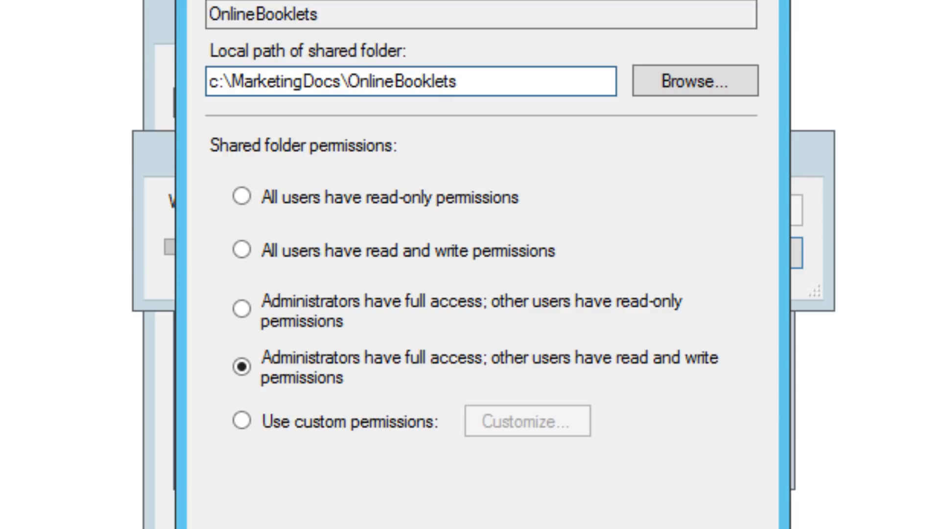
pyautogui.click(585, 528)
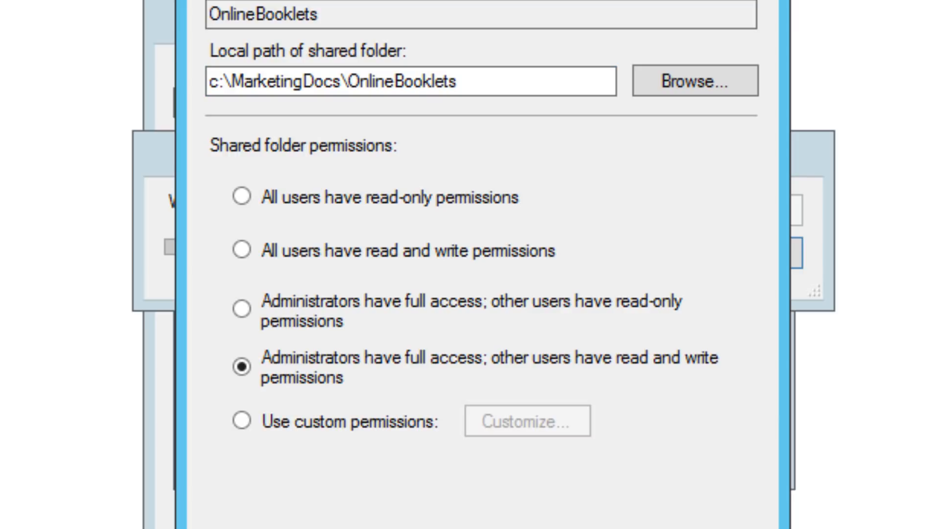
pyautogui.click(580, 474)
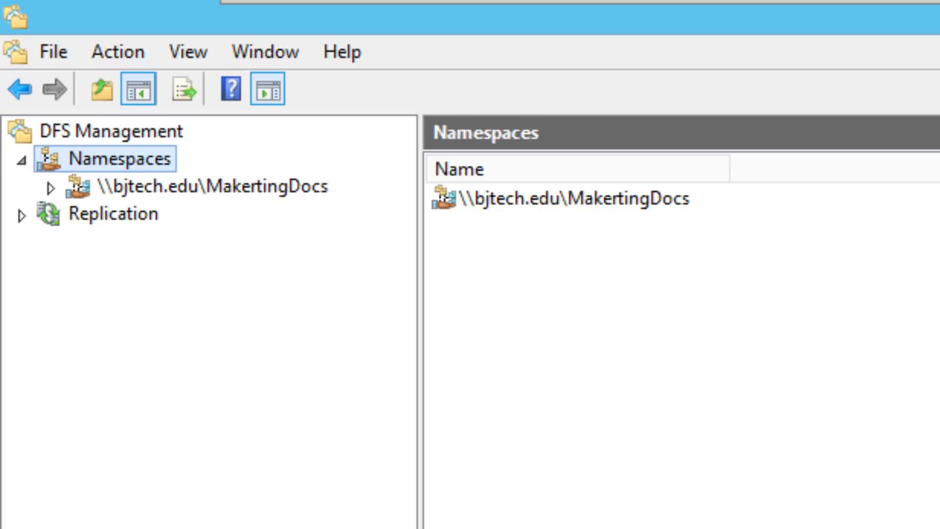
# - Expand the \\bjtech.edu\MakertingDocs namespace and display its folders
pyautogui.click(50, 187)
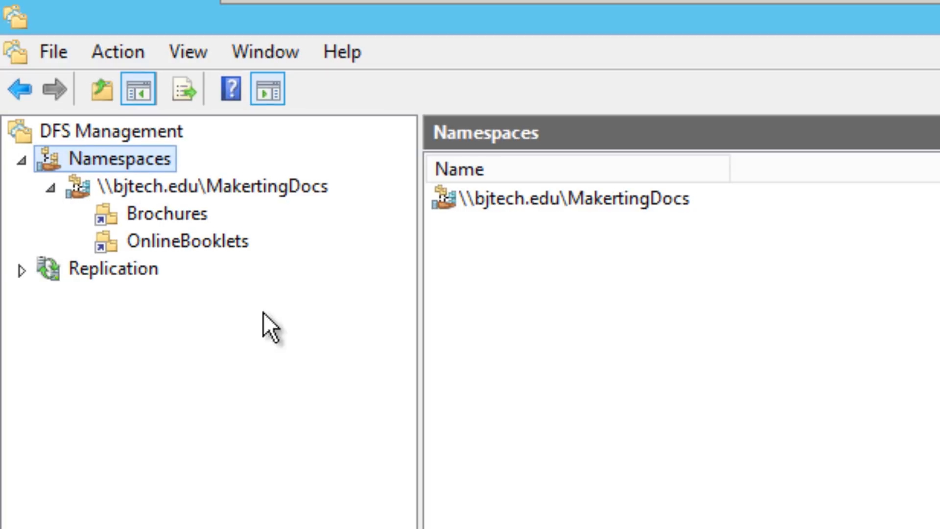
pyautogui.click(208, 195)
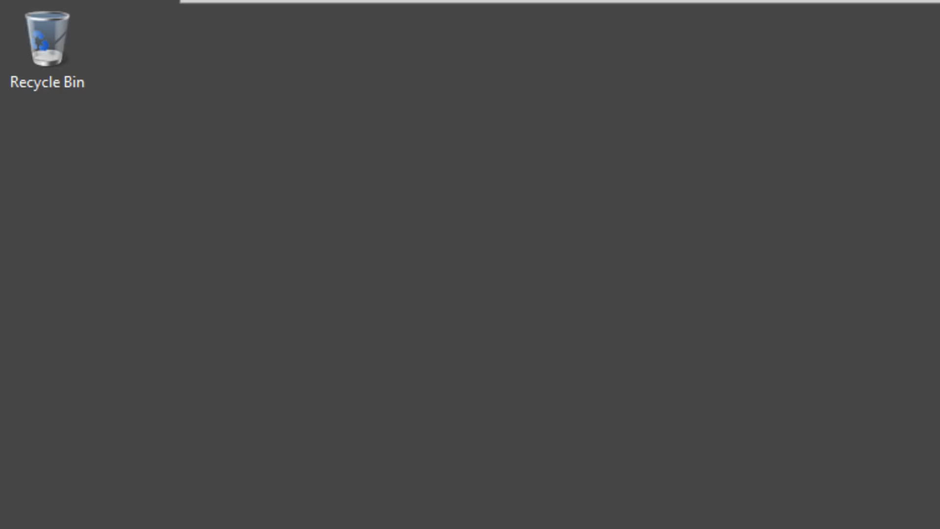
# - Try to open the network path \\bjtech.edu\MarketingDocs to check access to the namespace
pyautogui.press('super+r')
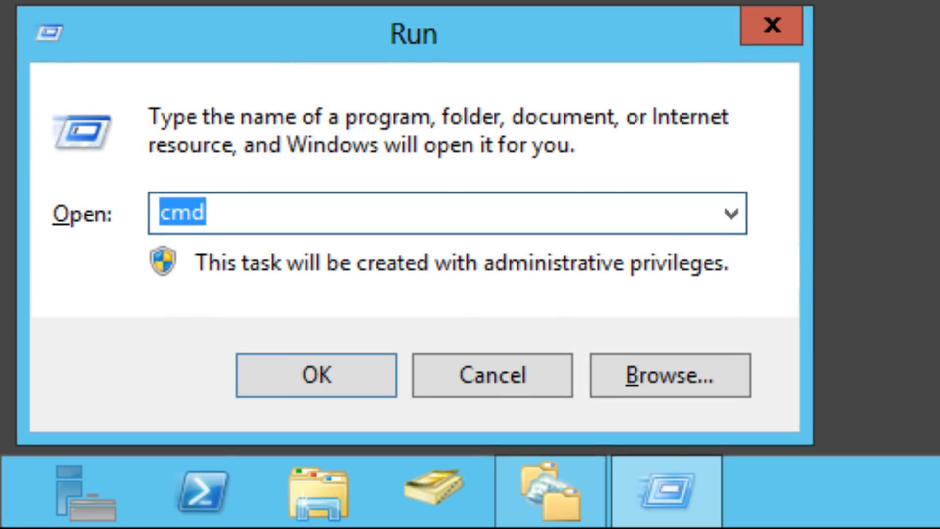
pyautogui.write('\\\\')
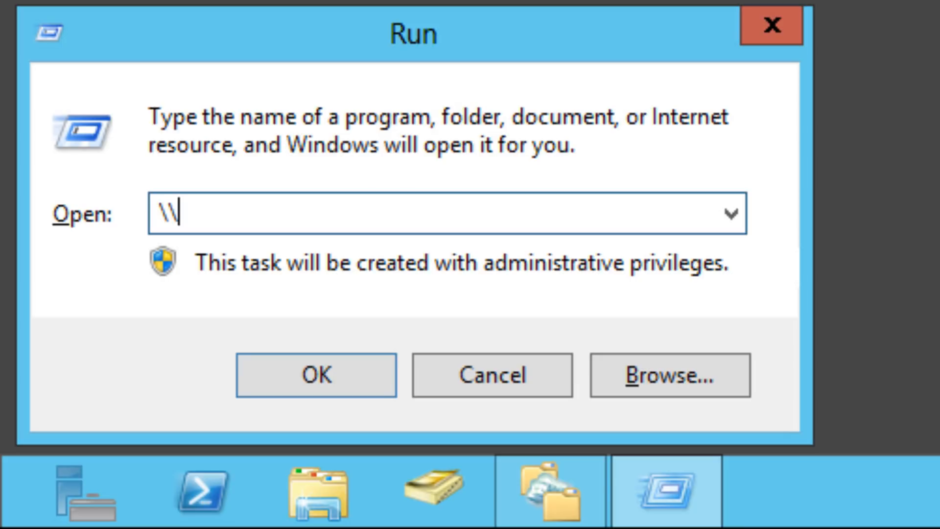
pyautogui.write('bjt')
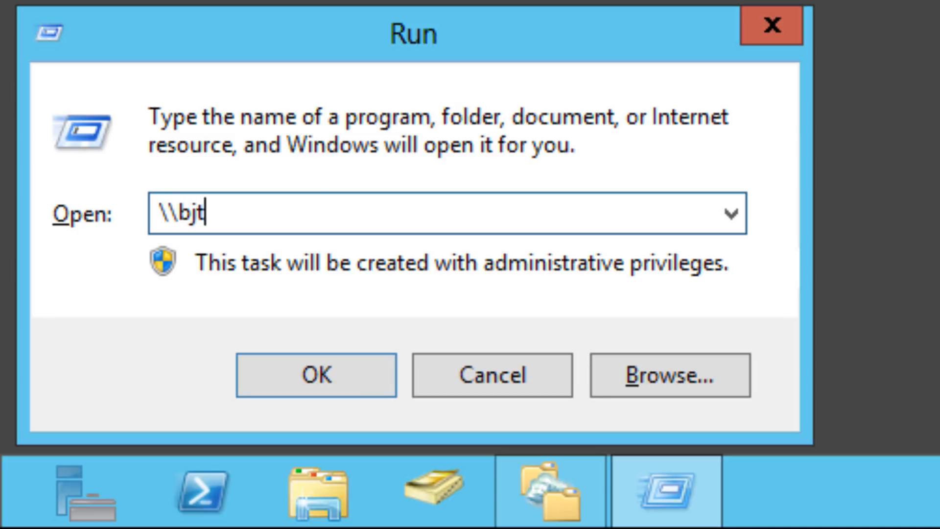
pyautogui.write('ech.edu')
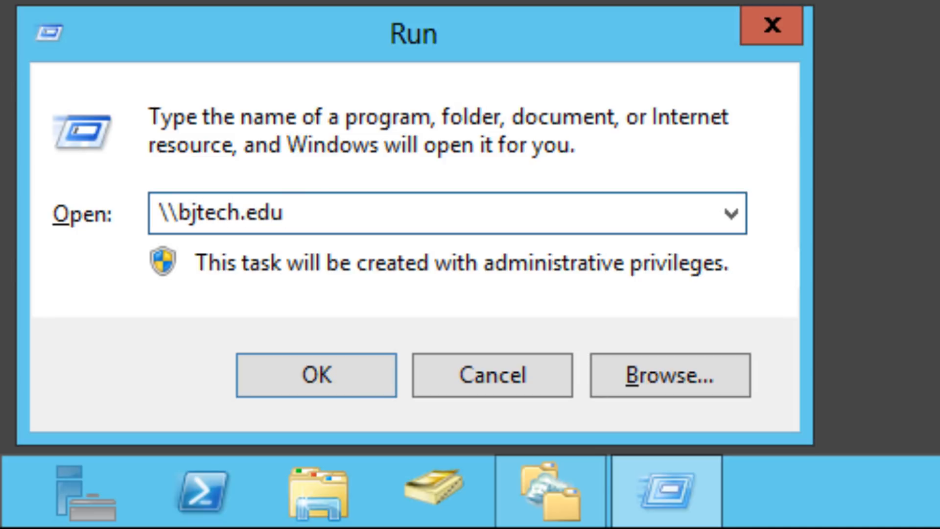
pyautogui.write('\\')
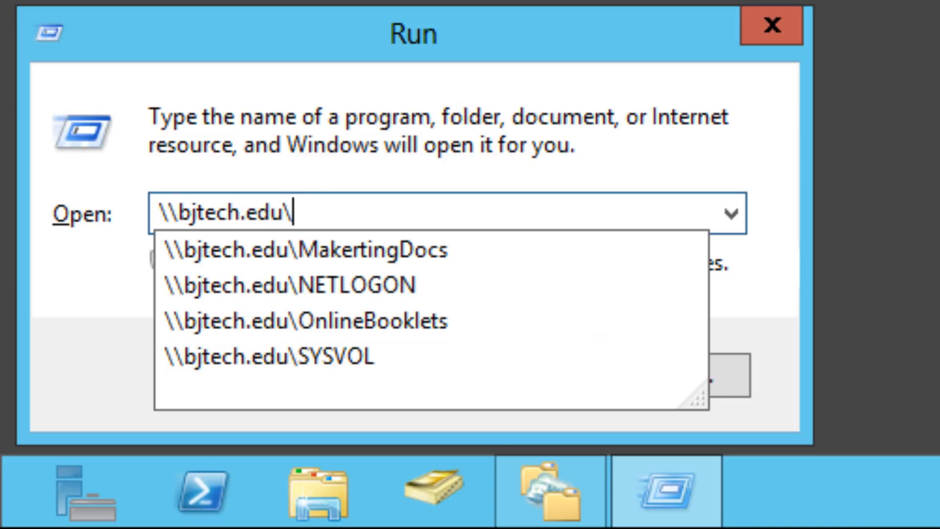
pyautogui.write('Mar')
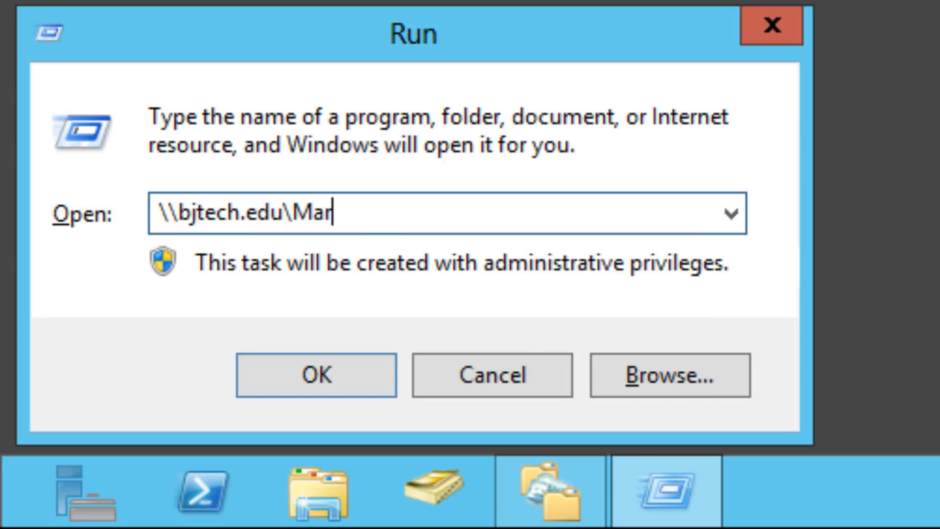
pyautogui.write('ketingDocs')
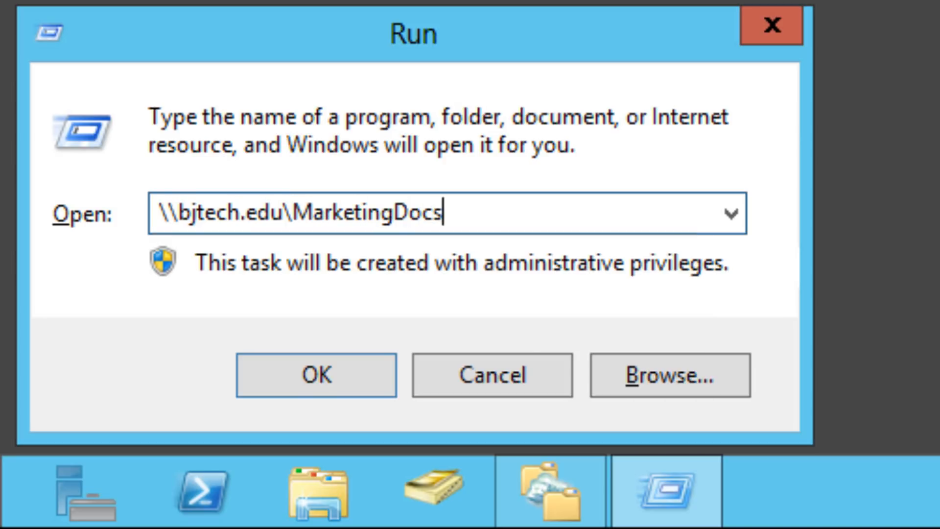
pyautogui.press('Return')
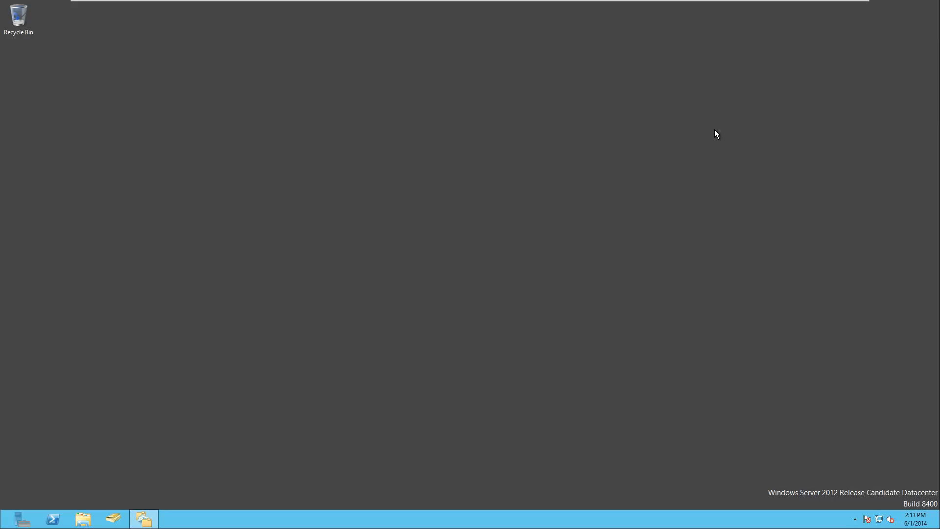
# - Switch back to DFS Management and add \\bj-dfs01\Brochures as another folder target of the Brochures folder
pyautogui.click(151, 519)
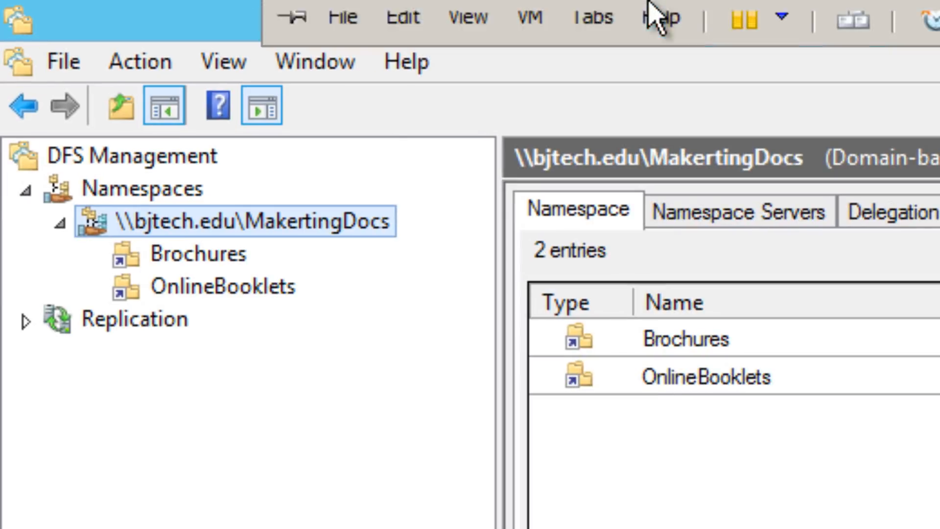
pyautogui.rightClick(214, 255)
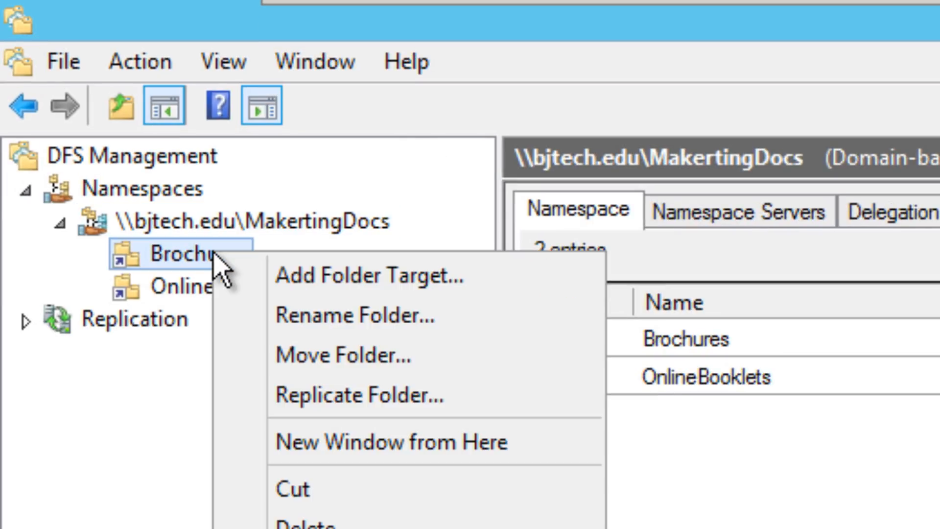
pyautogui.click(289, 281)
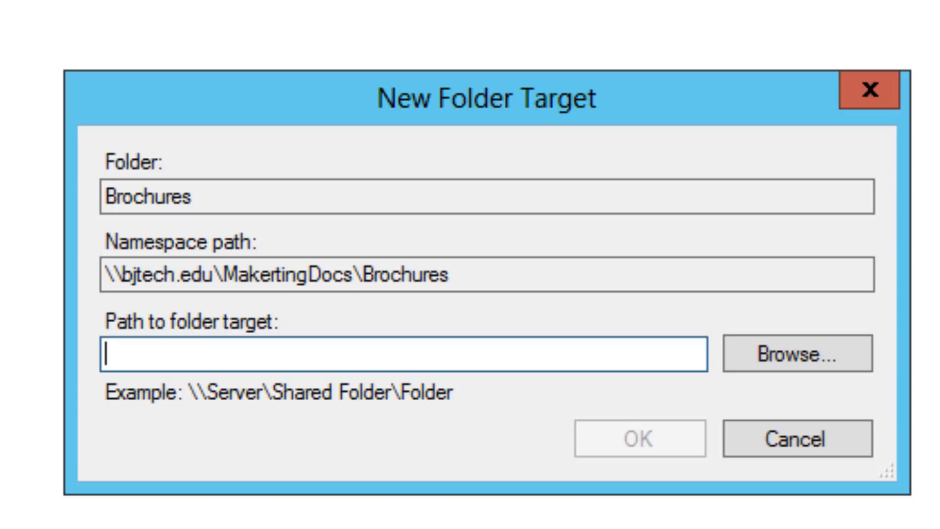
pyautogui.write('\\\\bj-')
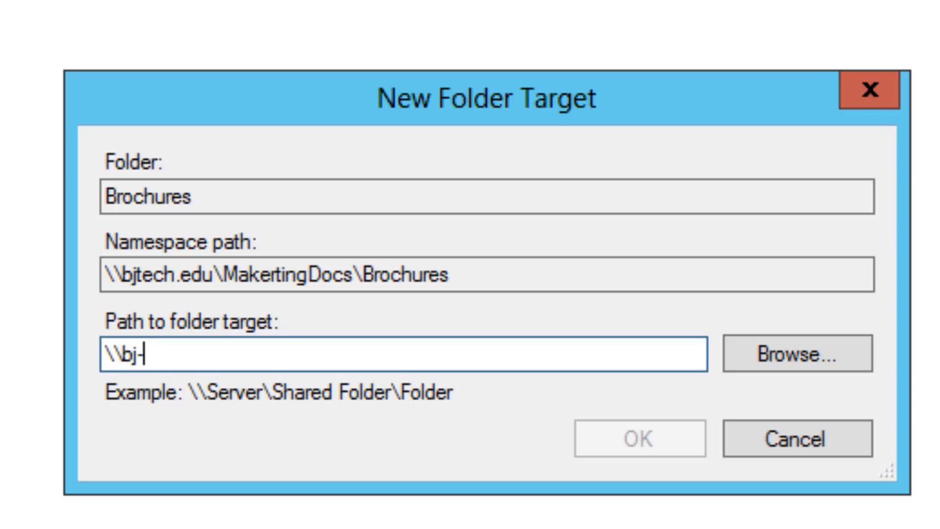
pyautogui.write('dfs01\\')
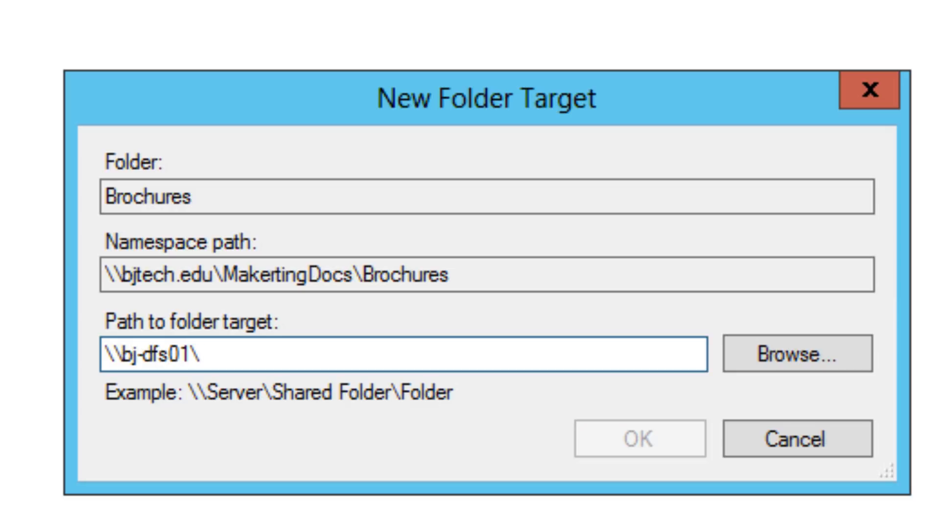
pyautogui.write('Brochu')
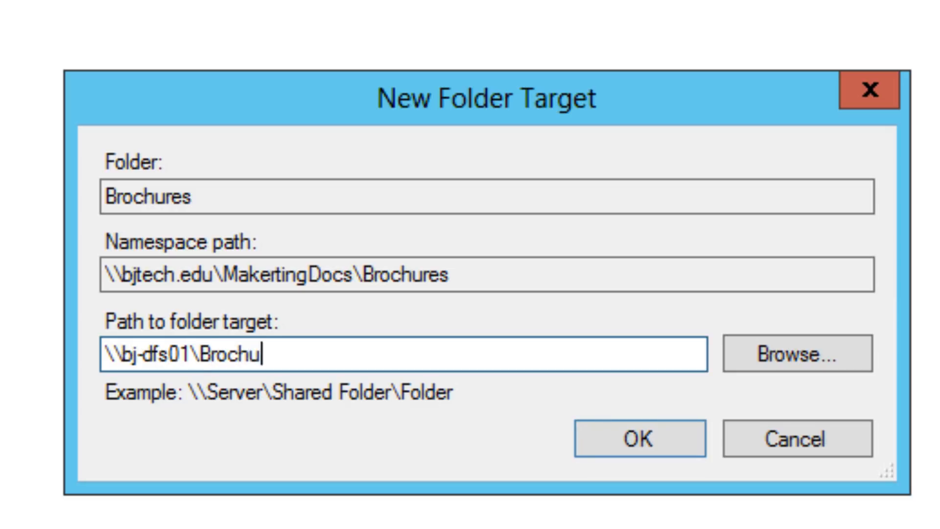
pyautogui.write('res')
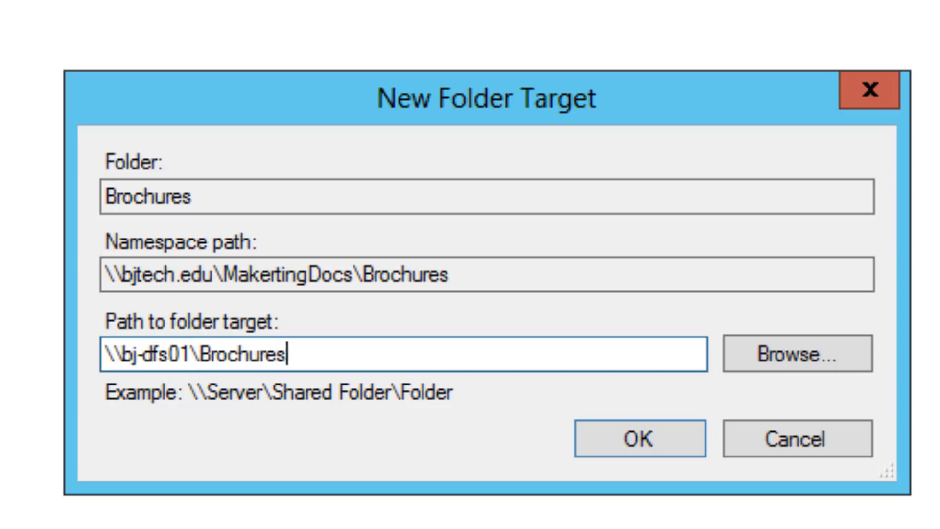
pyautogui.click(635, 437)
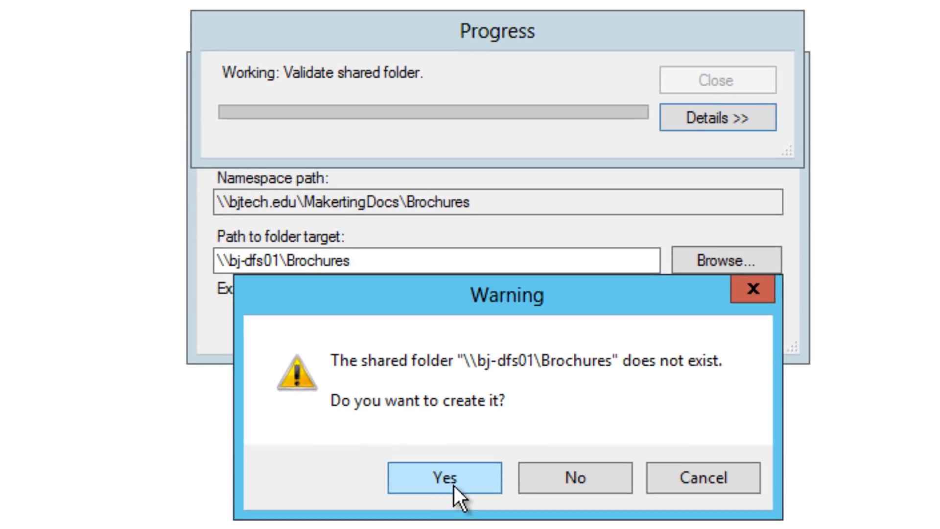
# - Create the Brochures share on bj-dfs01 at C:\MarketingDocs\Brochures, with administrators' full access and other users' read and write permissions, including its local folder
pyautogui.click(454, 486)
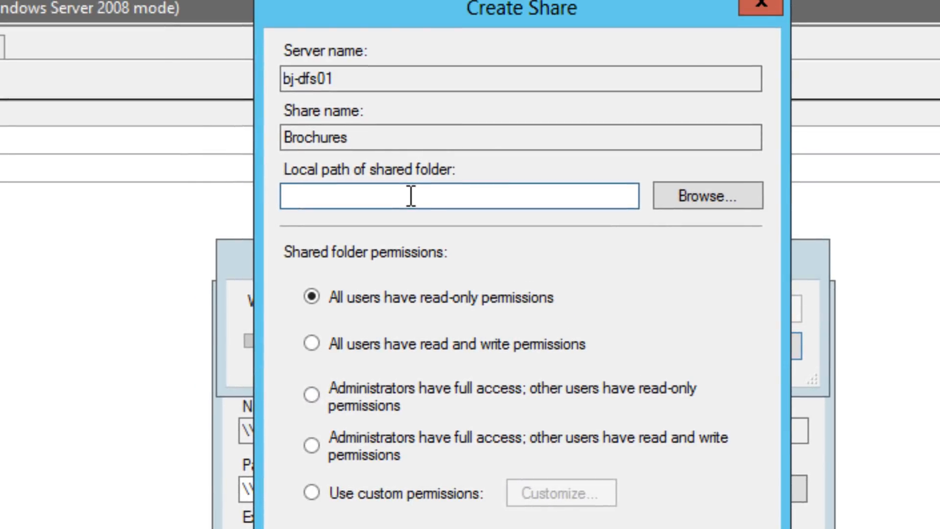
pyautogui.write('C:\\Marketingdo')
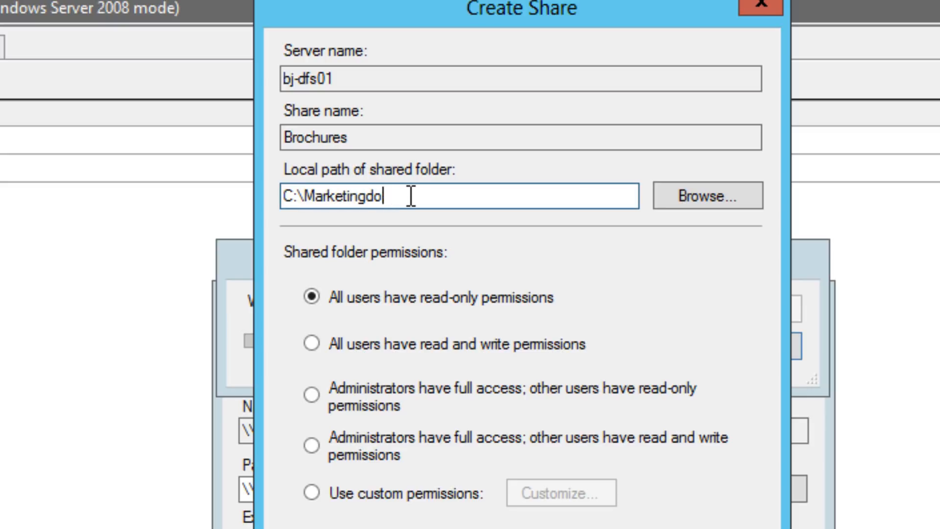
pyautogui.press('BackSpace')
pyautogui.press('BackSpace')
pyautogui.write('Docs\\Bro')
pyautogui.write('chures')
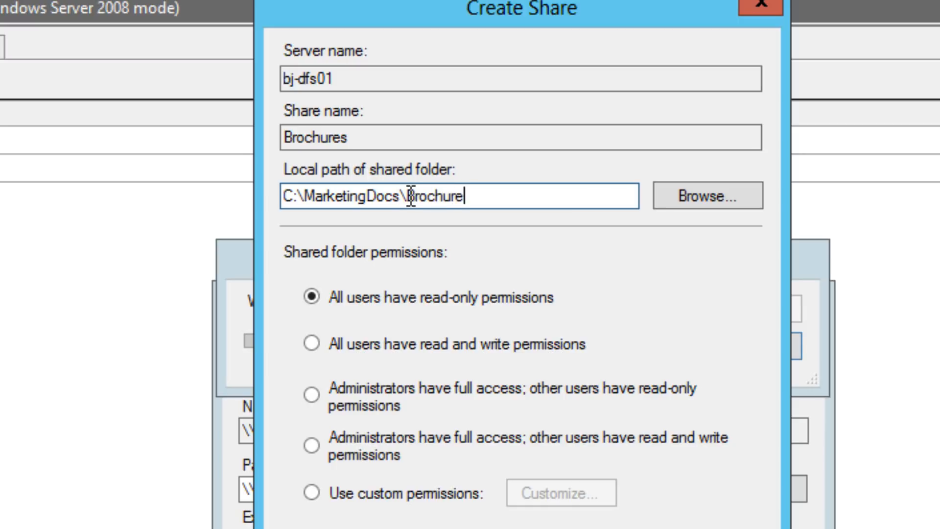
pyautogui.click(380, 439)
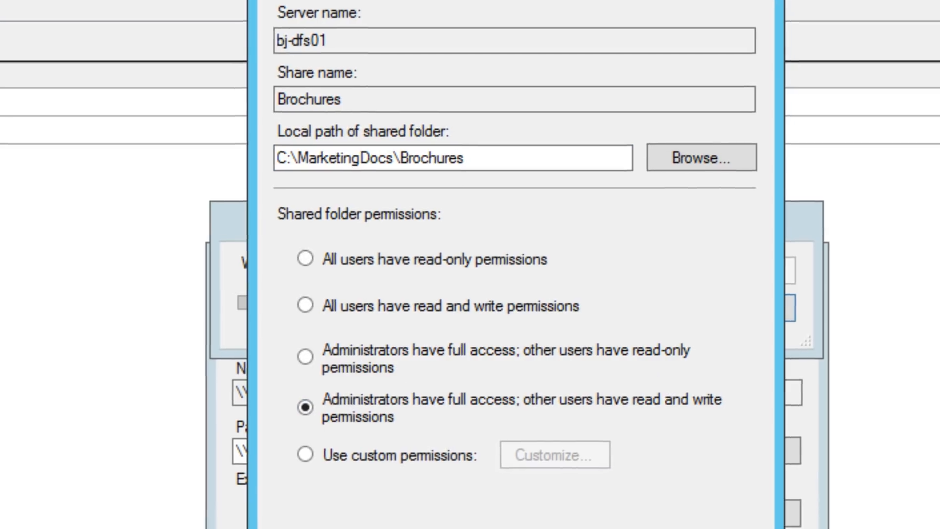
pyautogui.click(577, 495)
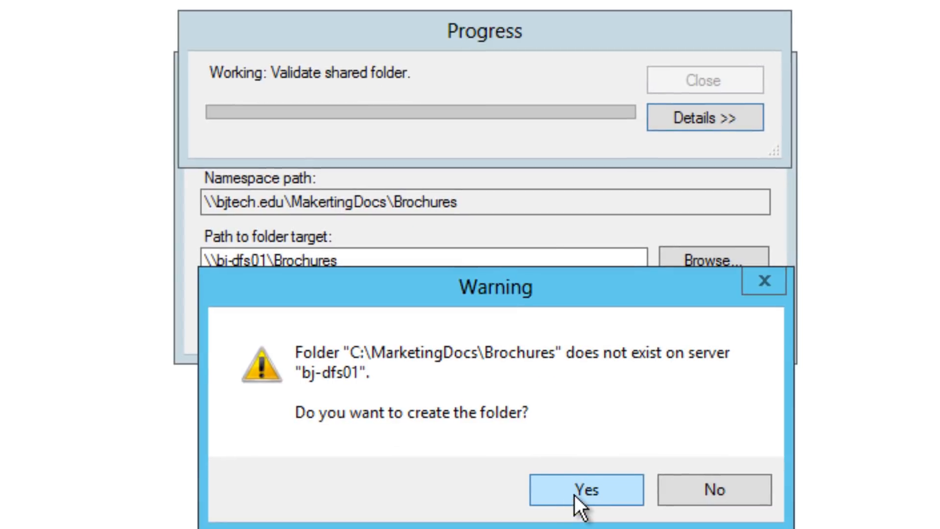
pyautogui.click(575, 495)
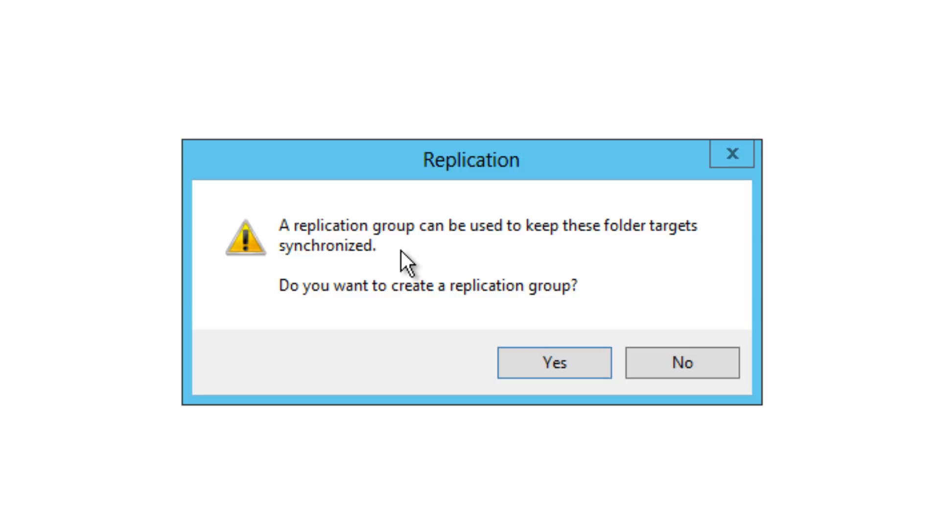
# - Start a replication group for the Brochures folder targets on bj-dfs01 and bj-dfs02, accepting the suggested group and folder names
pyautogui.click(554, 375)
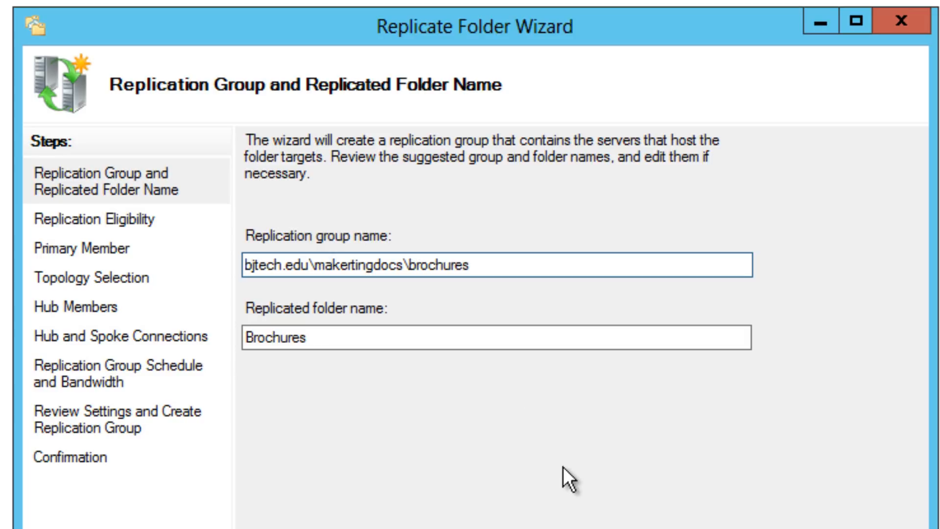
pyautogui.press('Return')
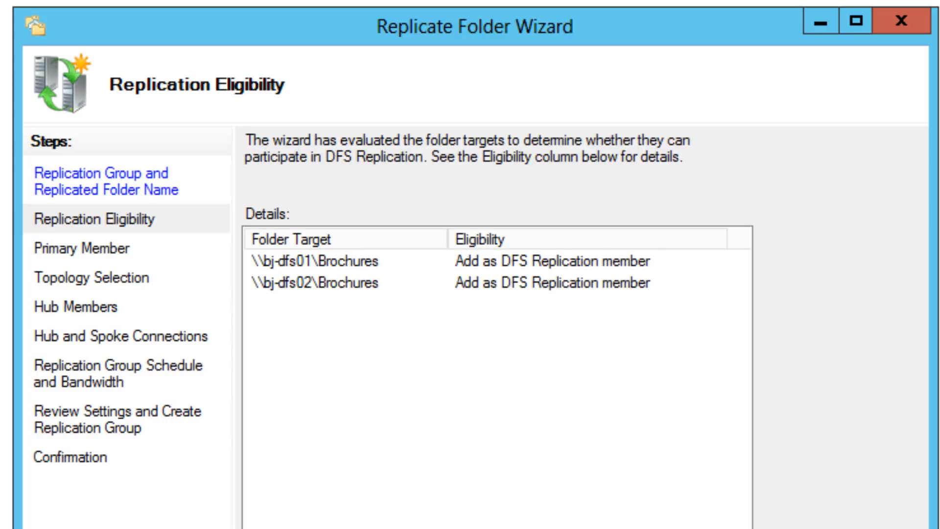
pyautogui.click(380, 268)
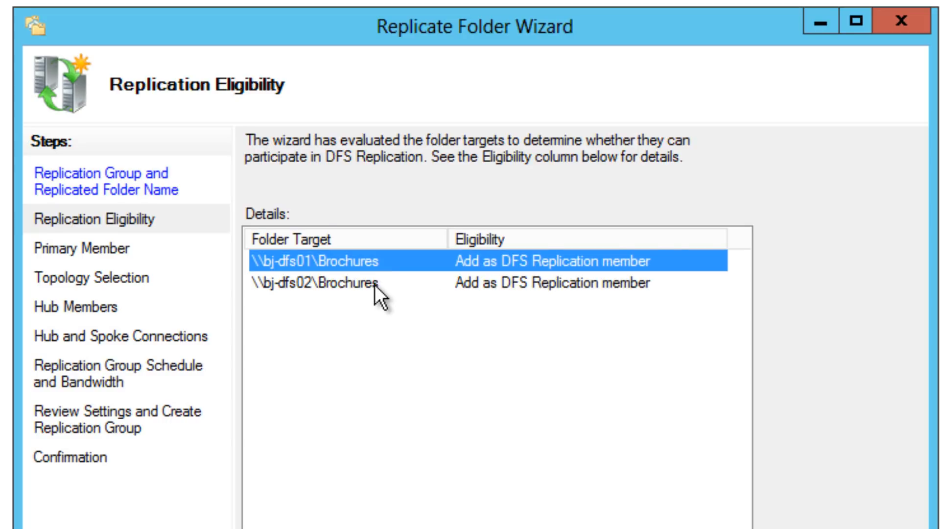
pyautogui.click(375, 283)
pyautogui.click(372, 269)
pyautogui.click(325, 284)
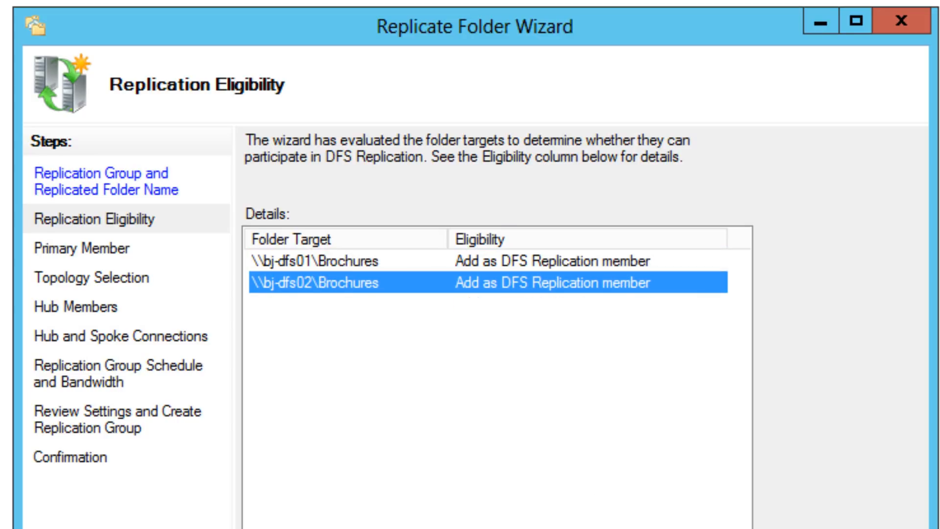
pyautogui.hotkey('alt', 'n')
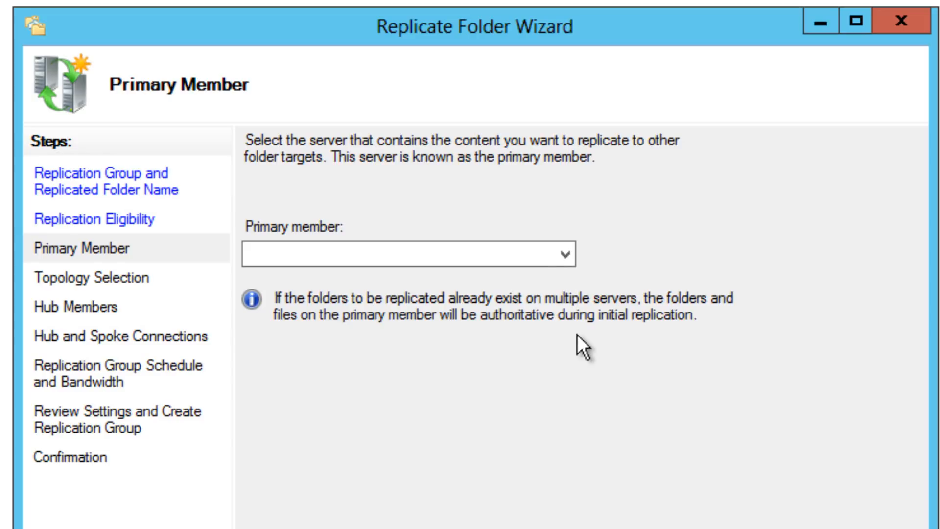
# - Set BJ-DFS01 as the primary member of the replication group
pyautogui.click(557, 256)
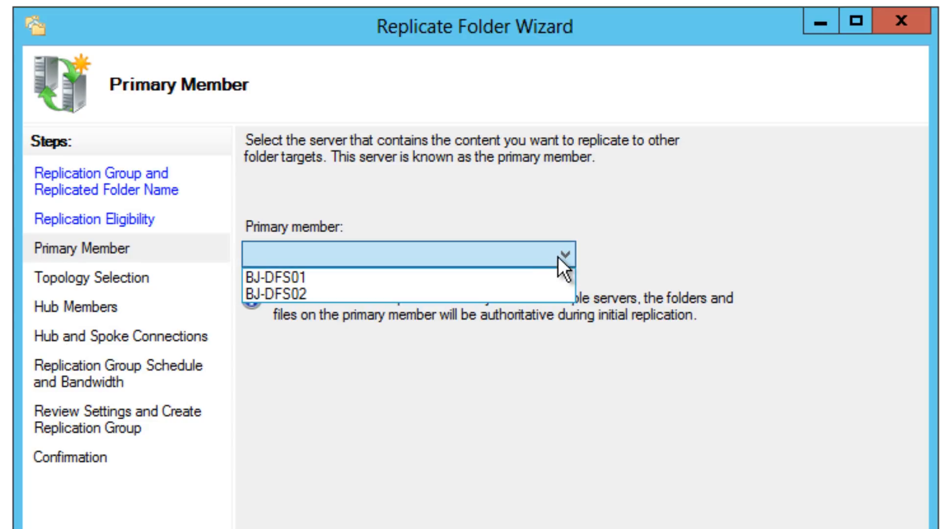
pyautogui.click(471, 278)
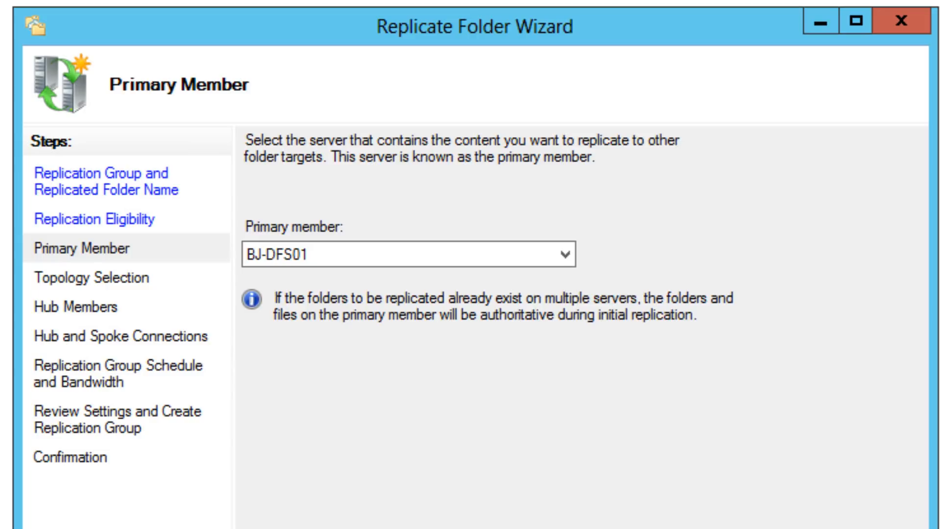
pyautogui.press('Return')
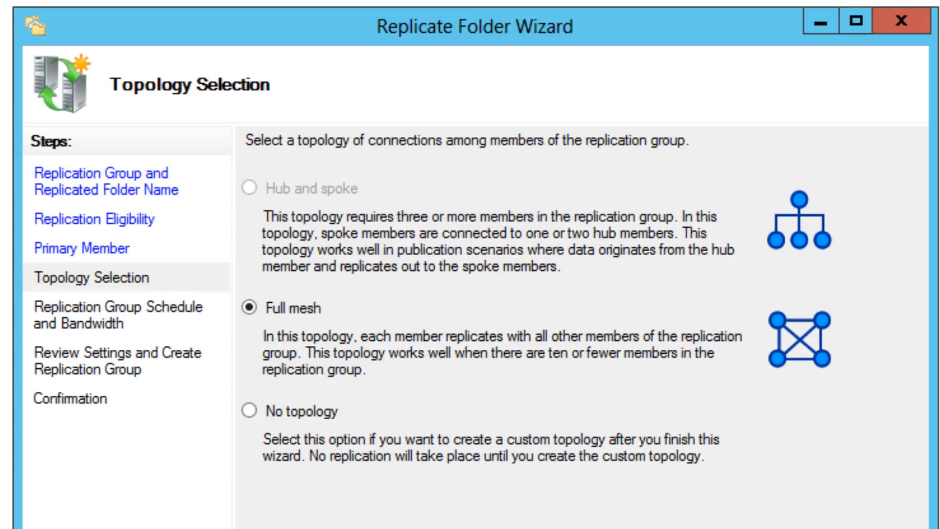
# - Create the replication group with full mesh topology and continuous replication at full bandwidth, reviewing its settings first
pyautogui.press('Return')
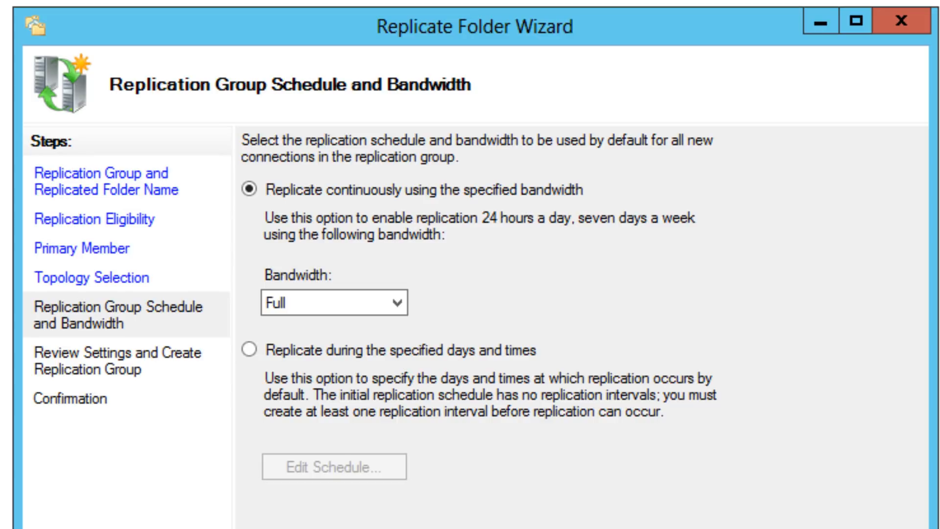
pyautogui.click(389, 305)
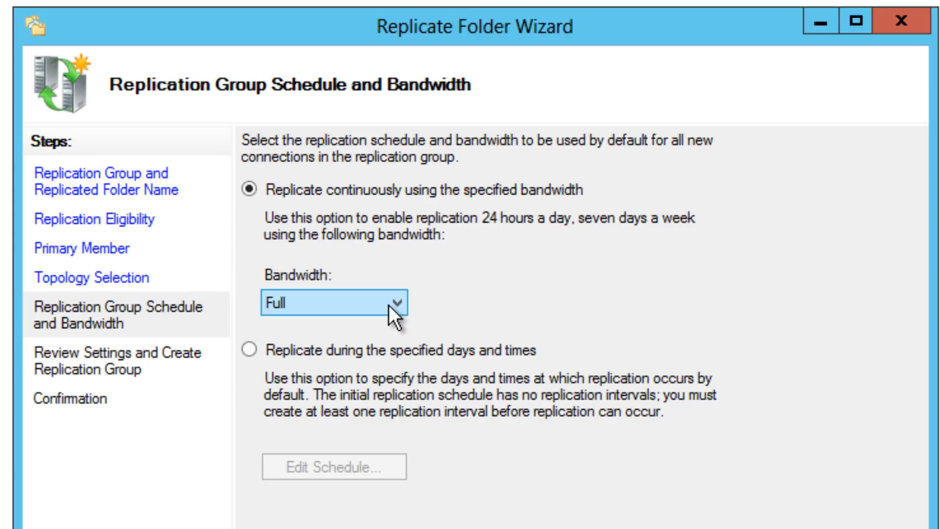
pyautogui.click(388, 304)
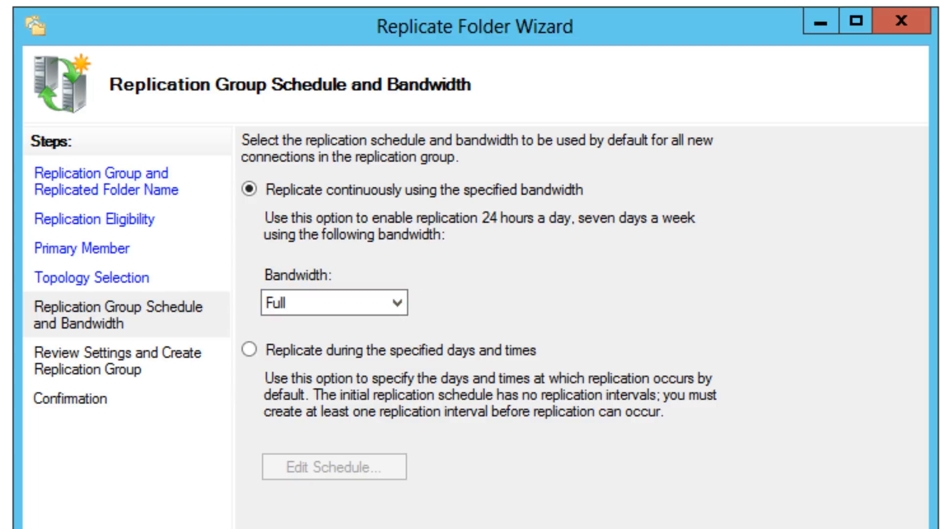
pyautogui.press('Return')
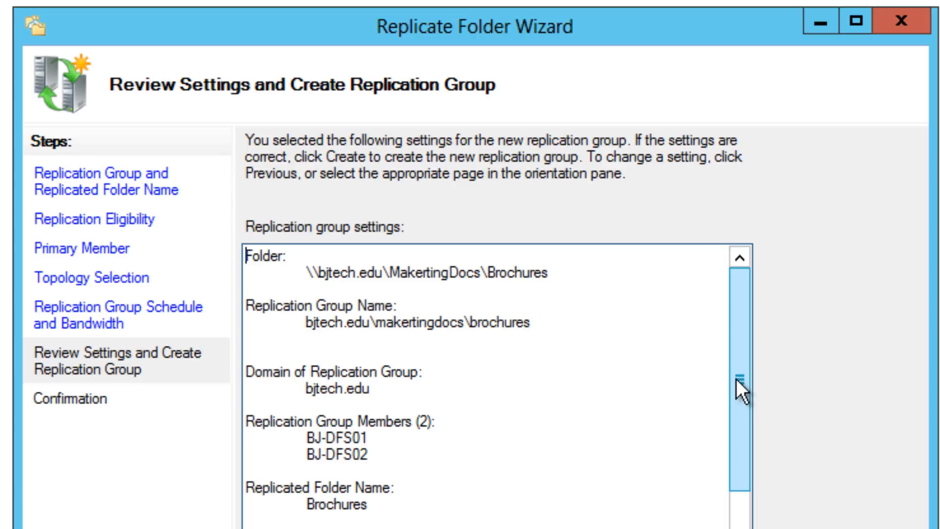
pyautogui.moveTo(747, 365); pyautogui.dragTo(747, 496)
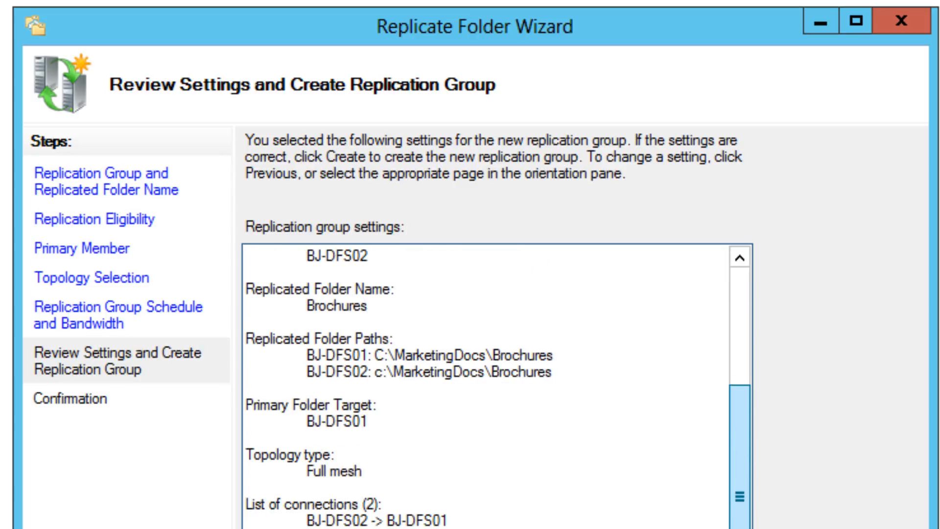
pyautogui.press('Return')
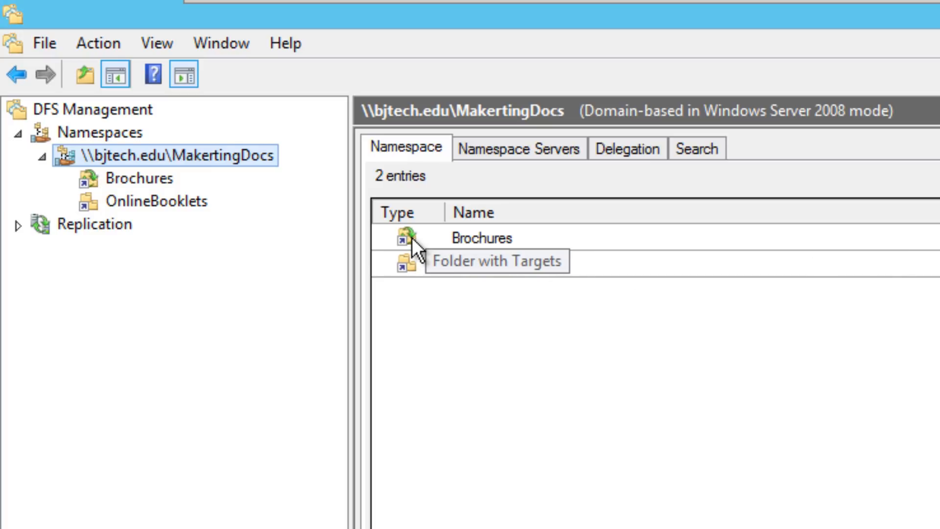
# - Examine the folder targets of the Brochures and OnlineBooklets folders in the namespace
pyautogui.click(463, 237)
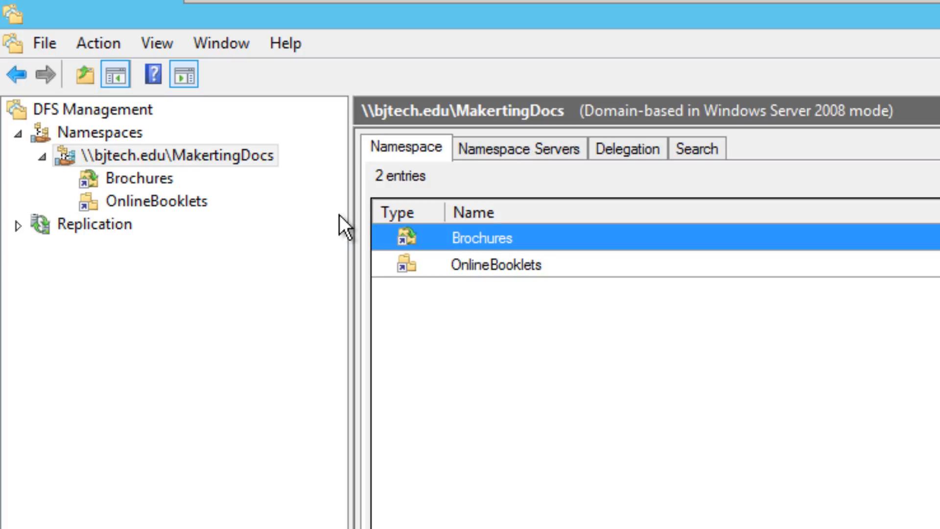
pyautogui.doubleClick(492, 237)
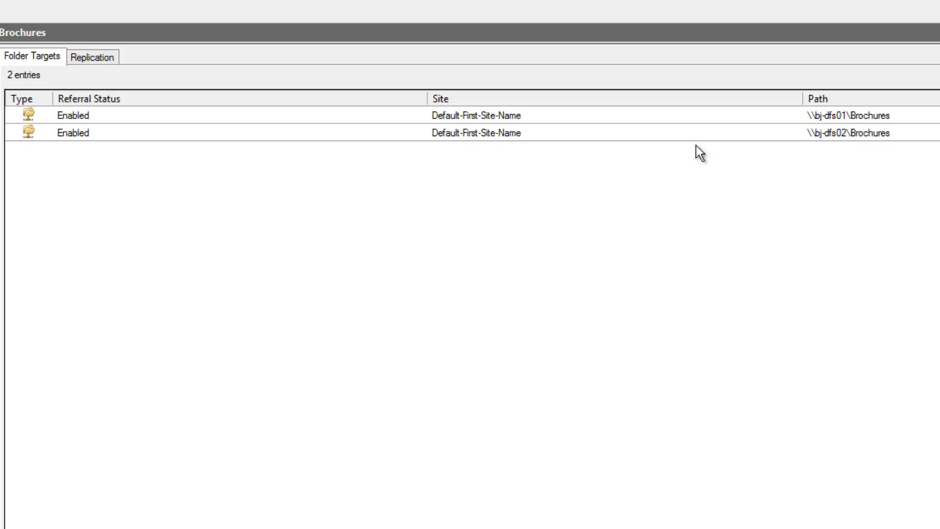
pyautogui.click(124, 210)
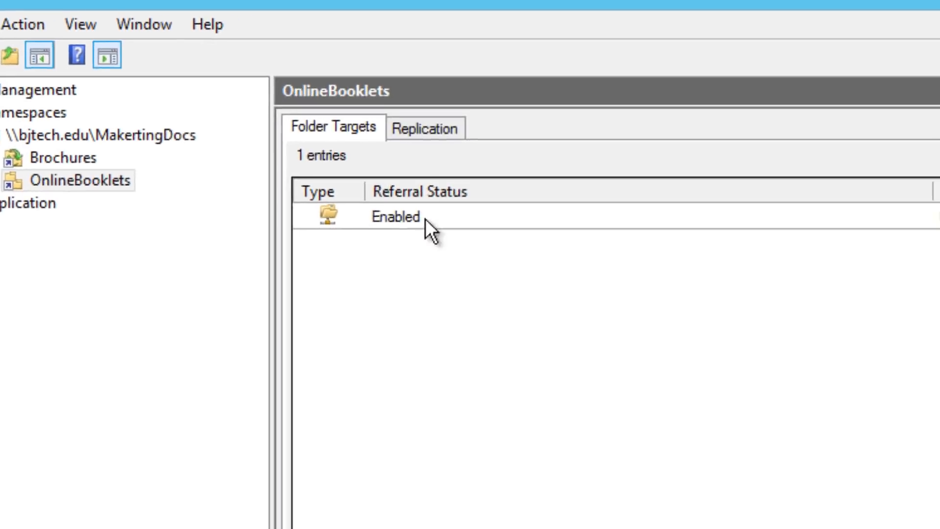
pyautogui.click(537, 216)
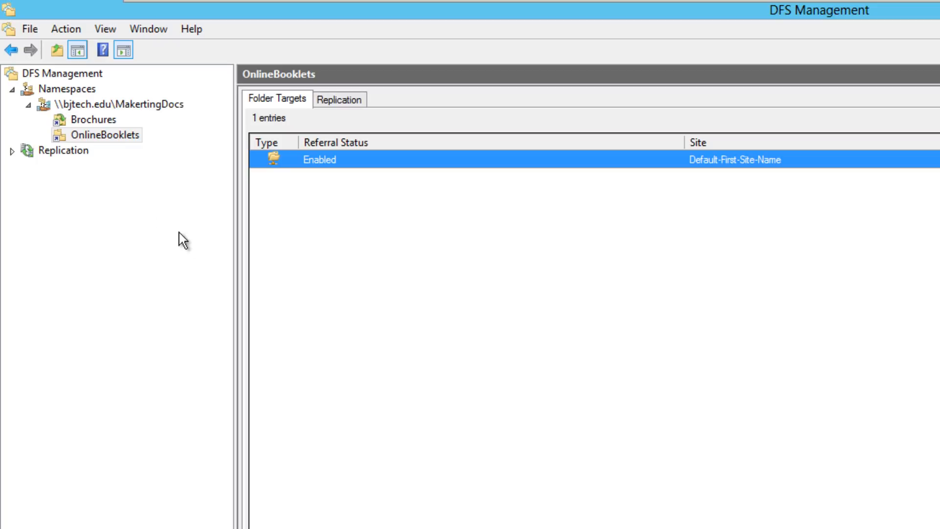
# - Switch to the other server's Server Manager, open DFS Management from there and maximize its window
pyautogui.click(277, 11)
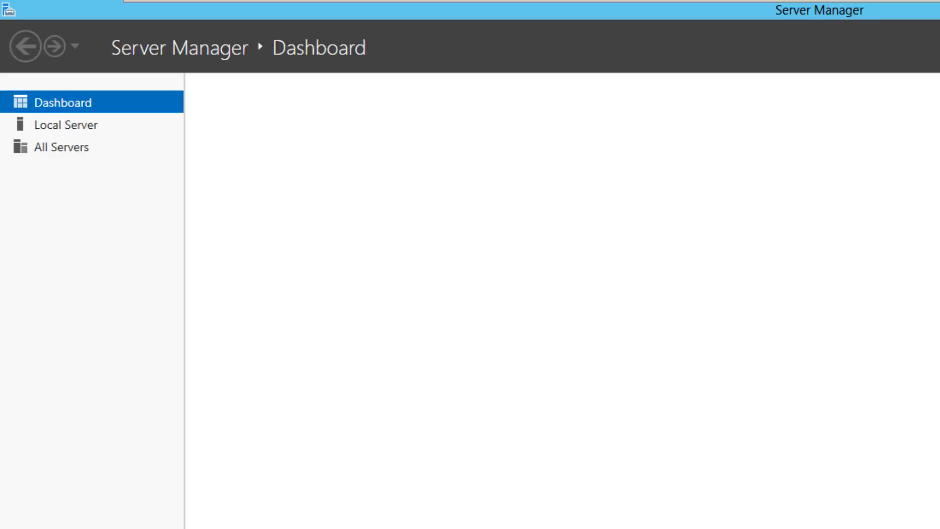
pyautogui.click(814, 46)
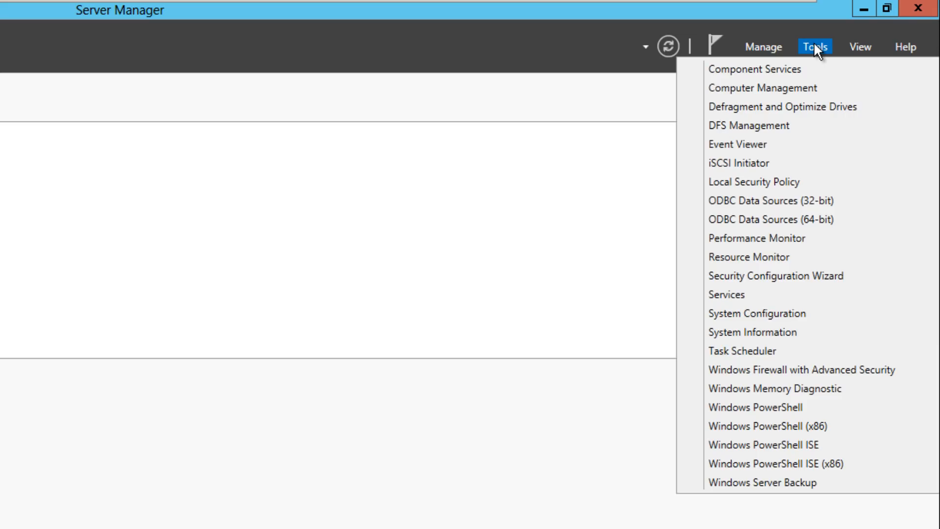
pyautogui.click(779, 130)
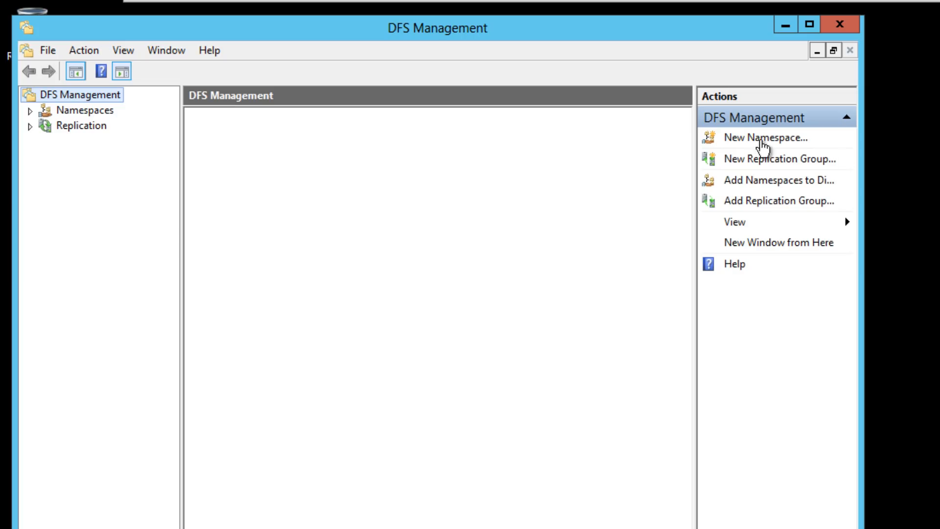
pyautogui.click(810, 26)
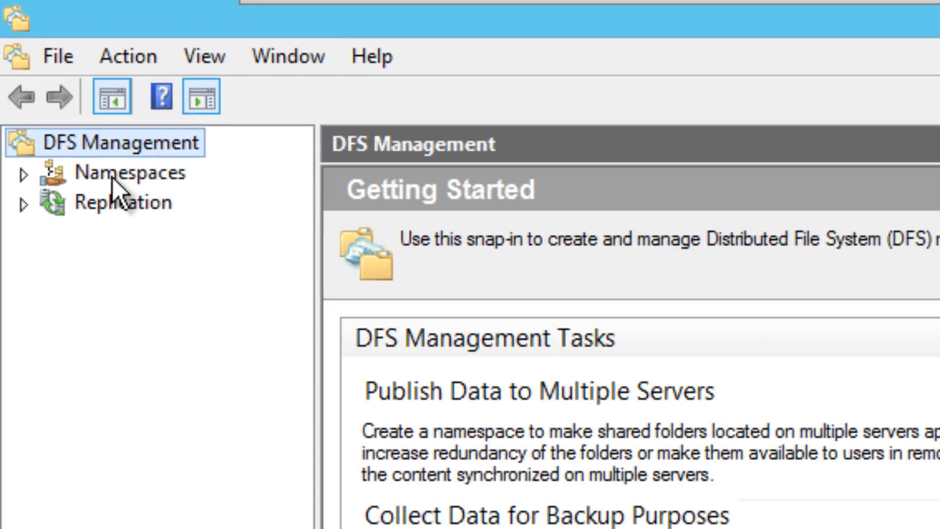
# - Add the \\bjtech.edu\MakertingDocs namespace from the bjtech.edu domain to the display
pyautogui.click(129, 171)
pyautogui.rightClick(129, 171)
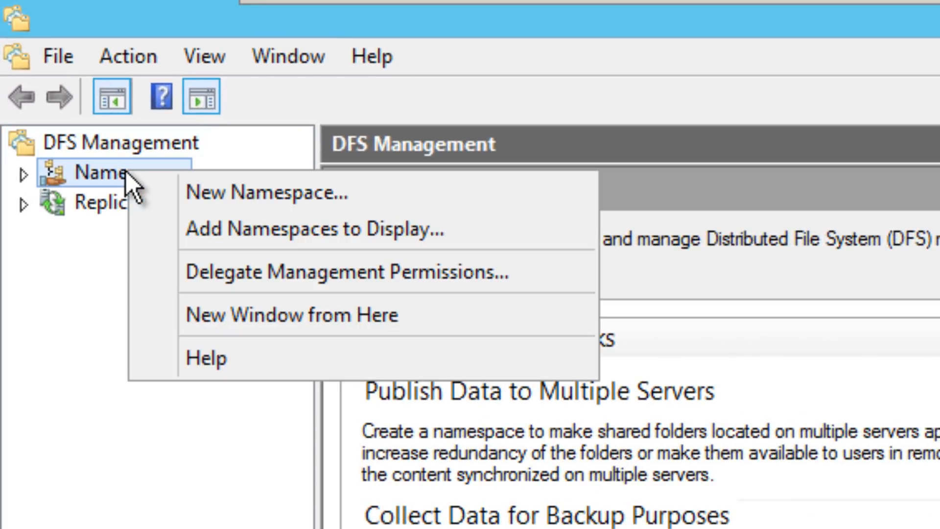
pyautogui.click(194, 226)
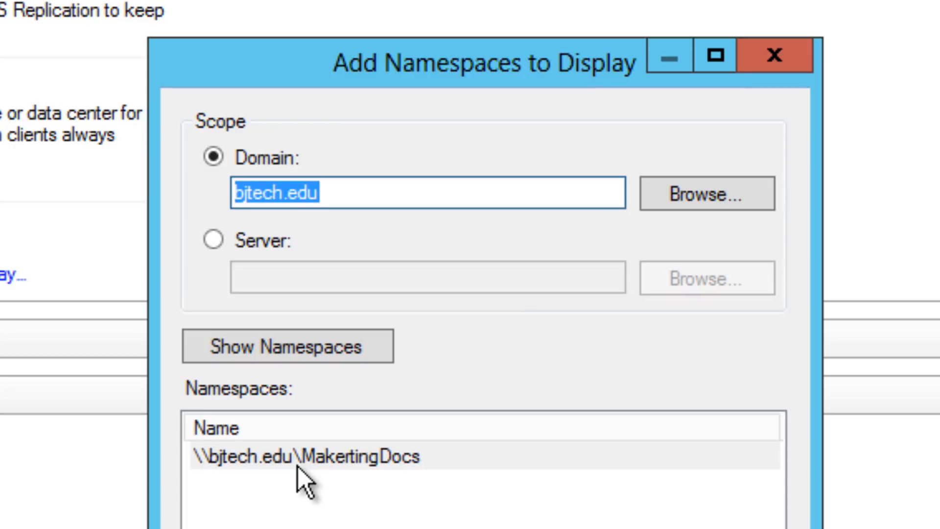
pyautogui.press('Return')
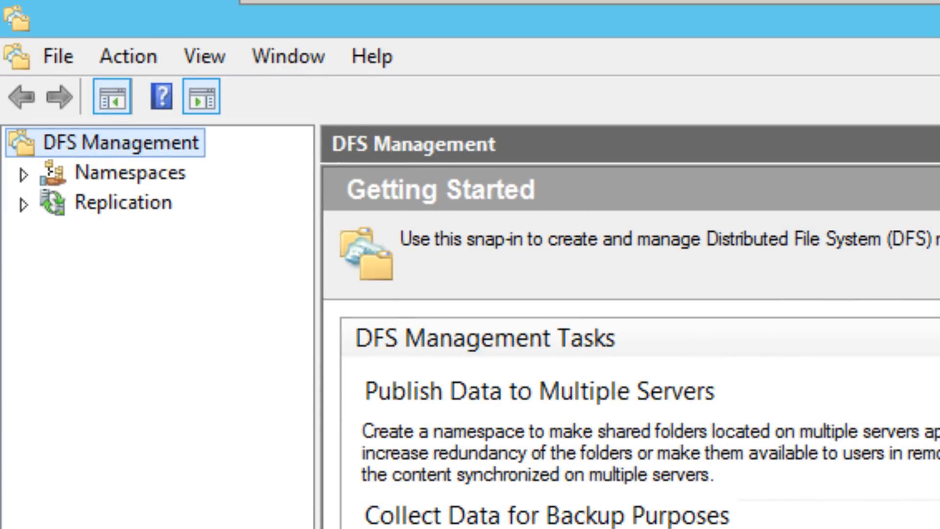
# - Expand the MakertingDocs namespace and Replication, and inspect the Brochures and OnlineBooklets folders and the bjtech.edu\makertingdocs\brochures replication group
pyautogui.click(24, 175)
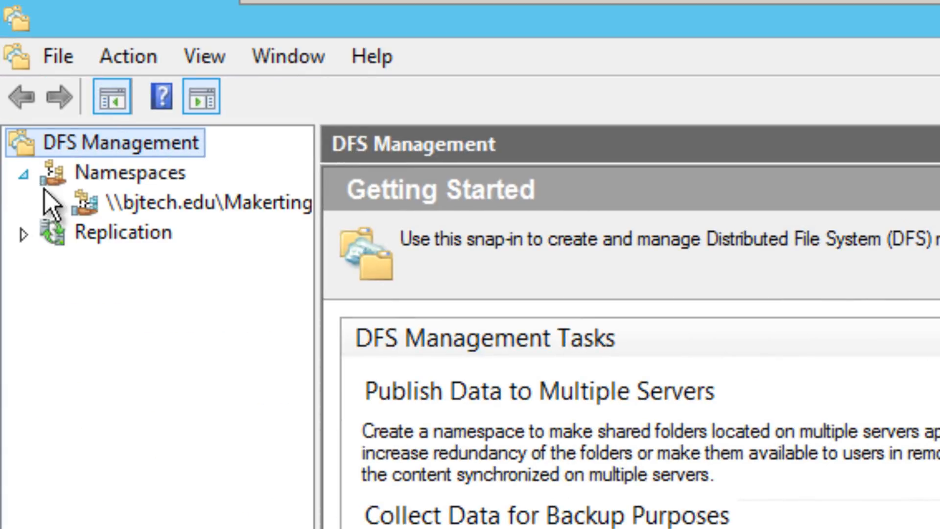
pyautogui.click(56, 204)
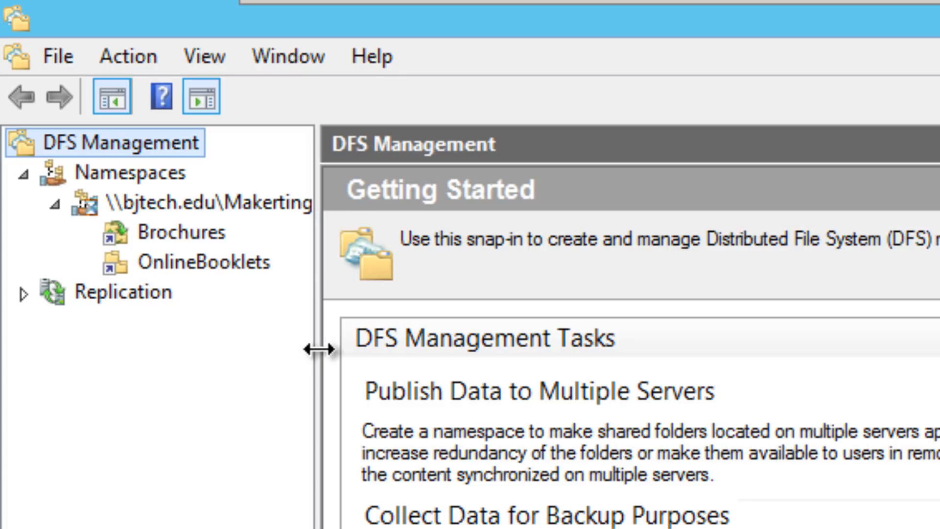
pyautogui.moveTo(318, 348); pyautogui.dragTo(457, 350)
pyautogui.click(196, 231)
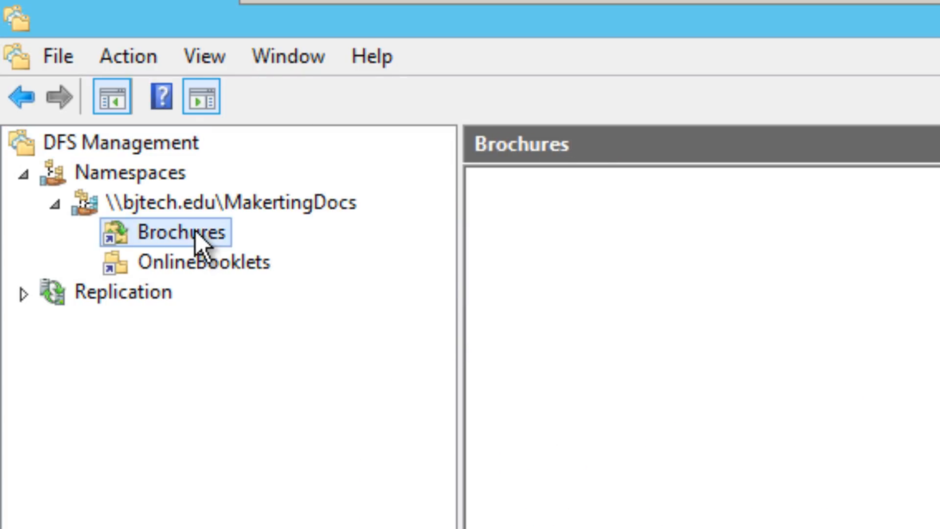
pyautogui.click(247, 266)
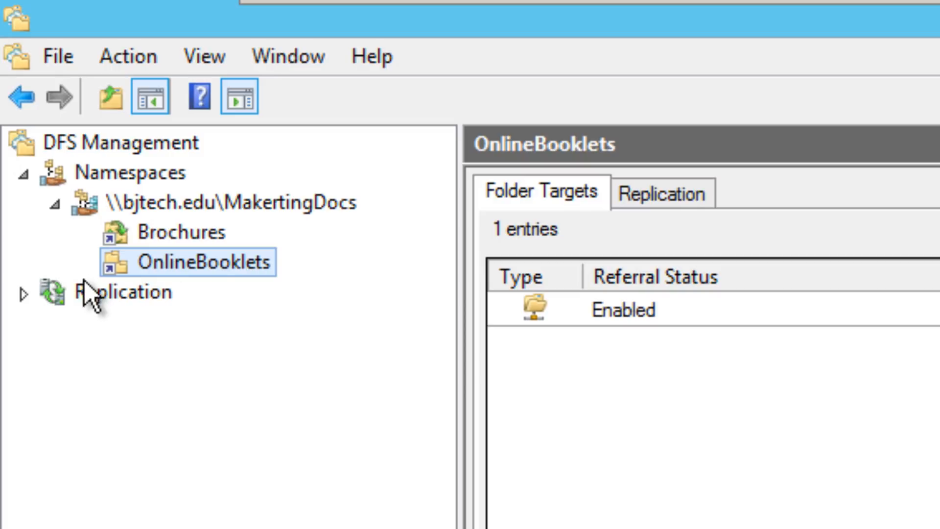
pyautogui.click(24, 294)
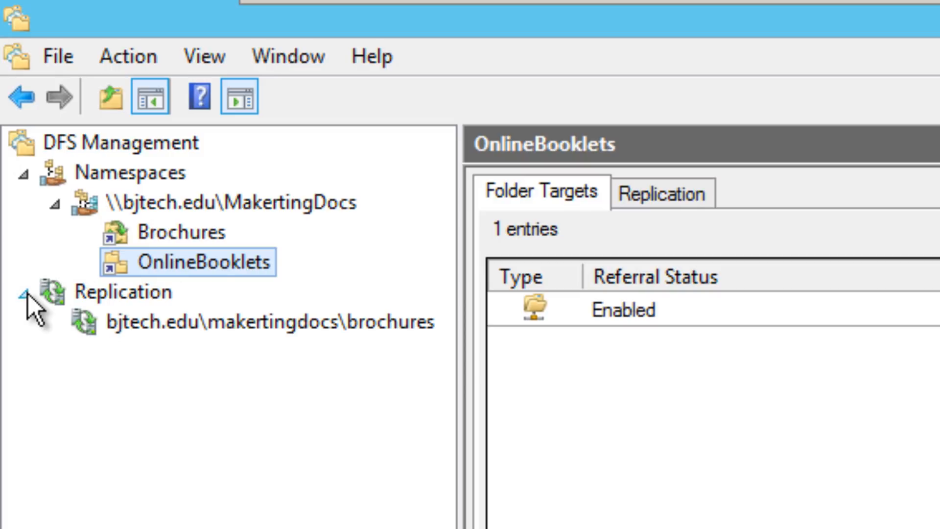
pyautogui.click(236, 321)
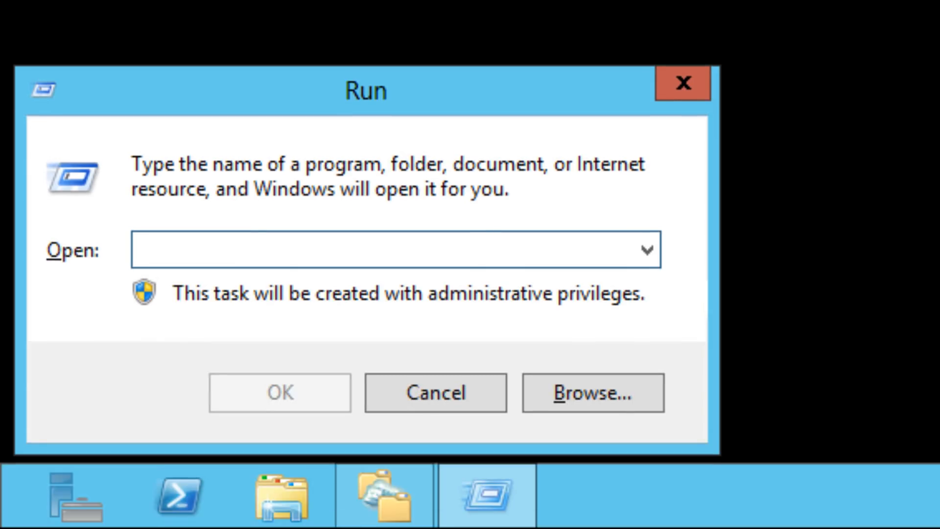
# - Open the network path \\bjtech.edu\MakertingDocs from the Run dialog
pyautogui.write('\\\\bjtech')
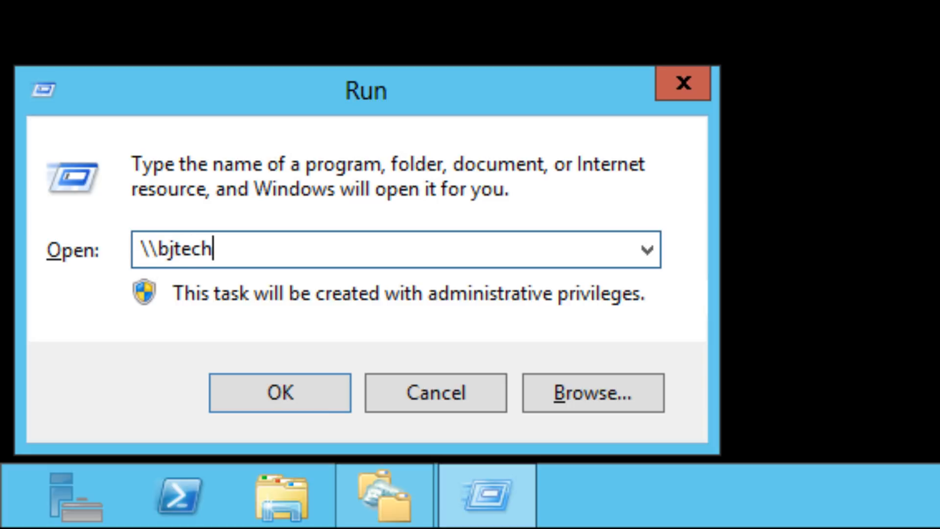
pyautogui.write('.edu\\m')
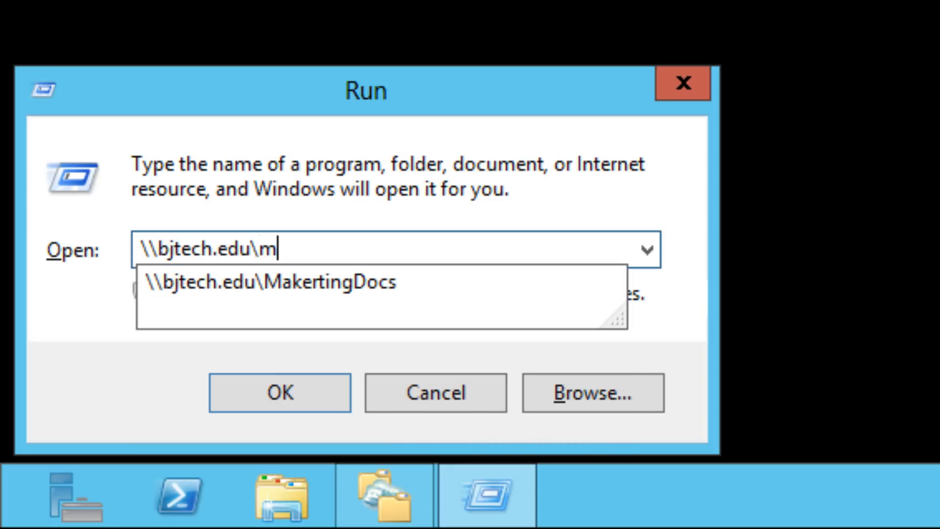
pyautogui.press('Down')
pyautogui.press('Return')
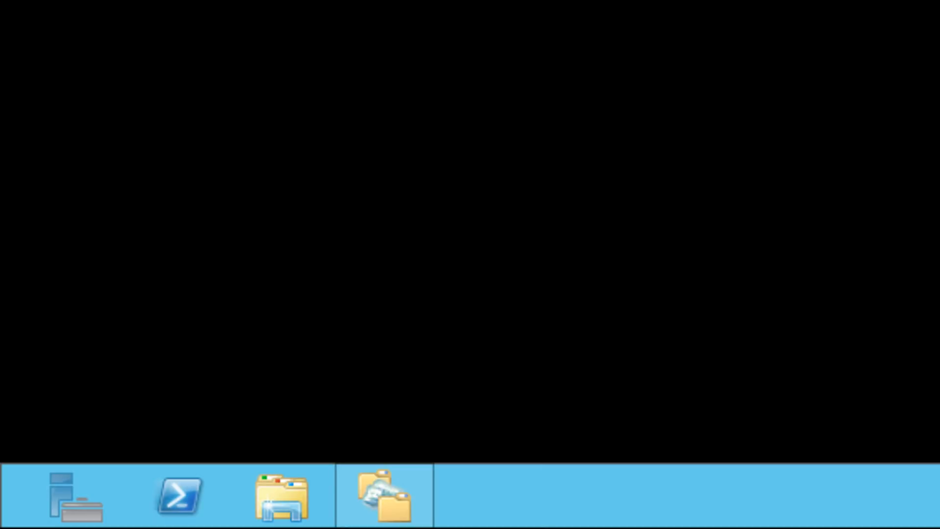